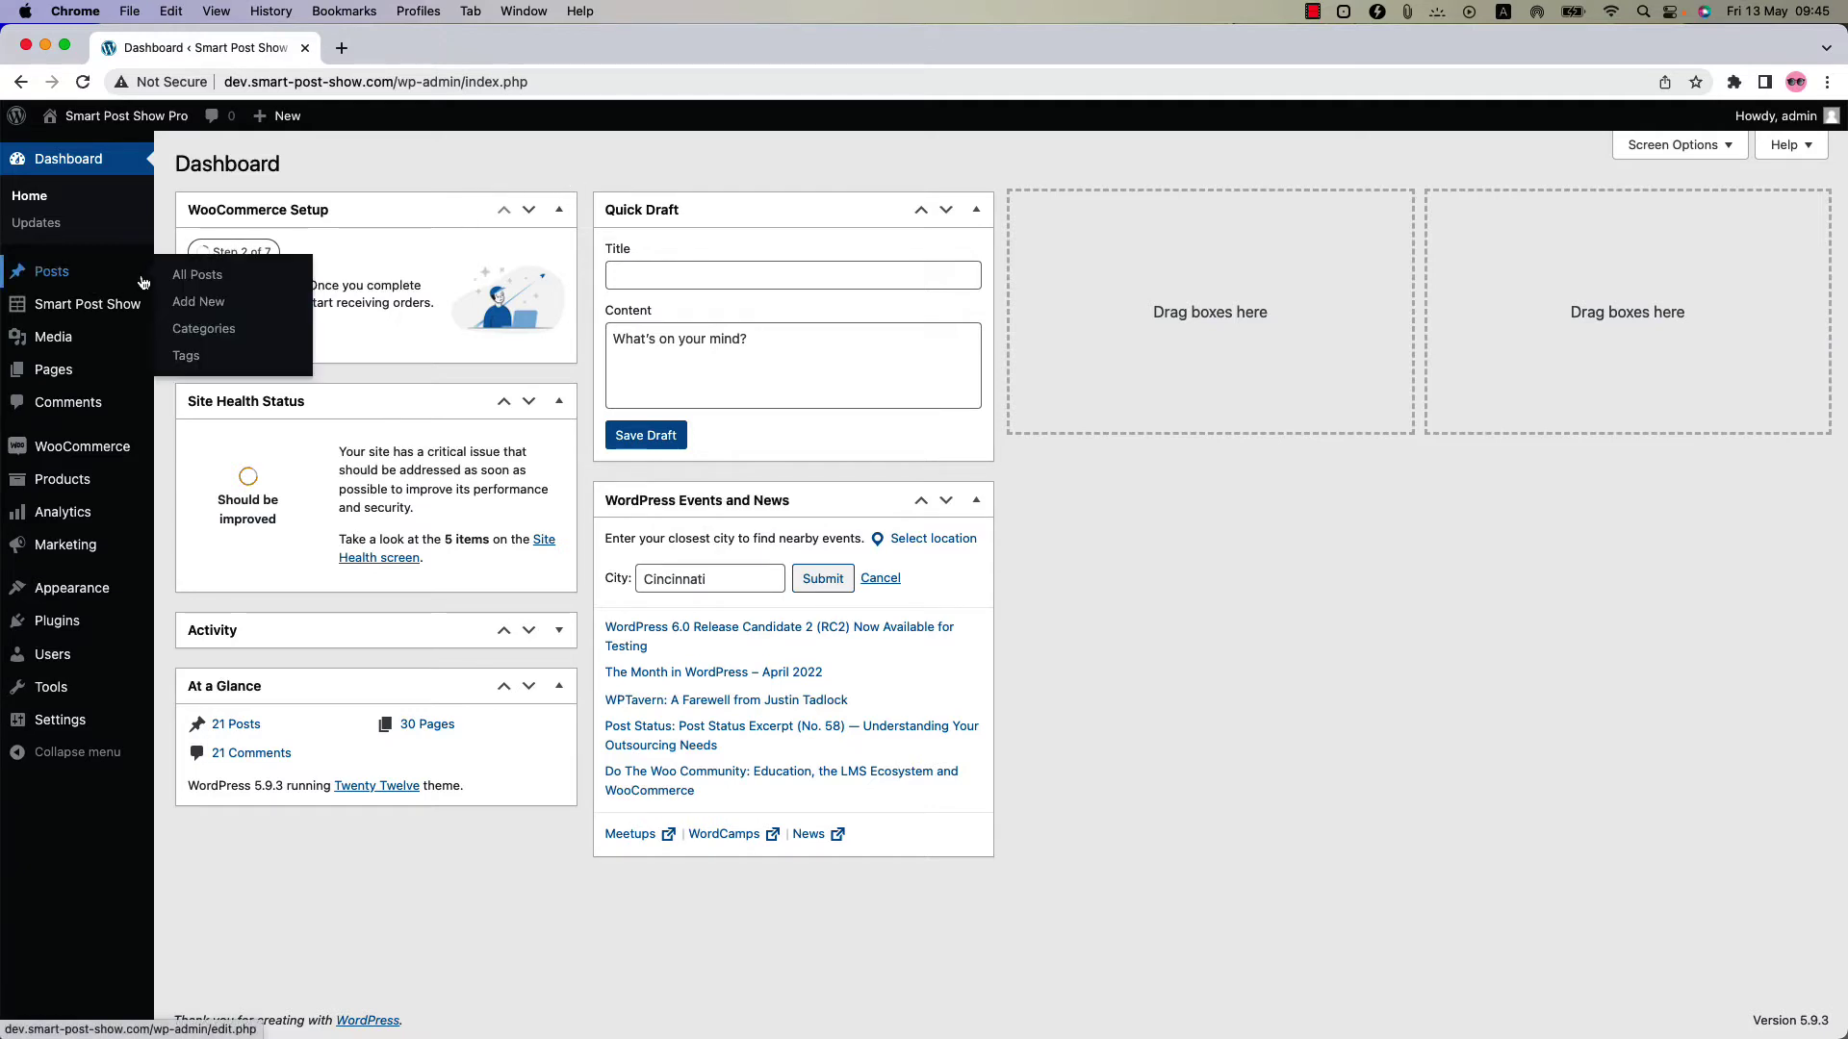
- Open the clown triggerfish post and enable the Custom fields panel in editor Preferences, reloading the editor
click(194, 277)
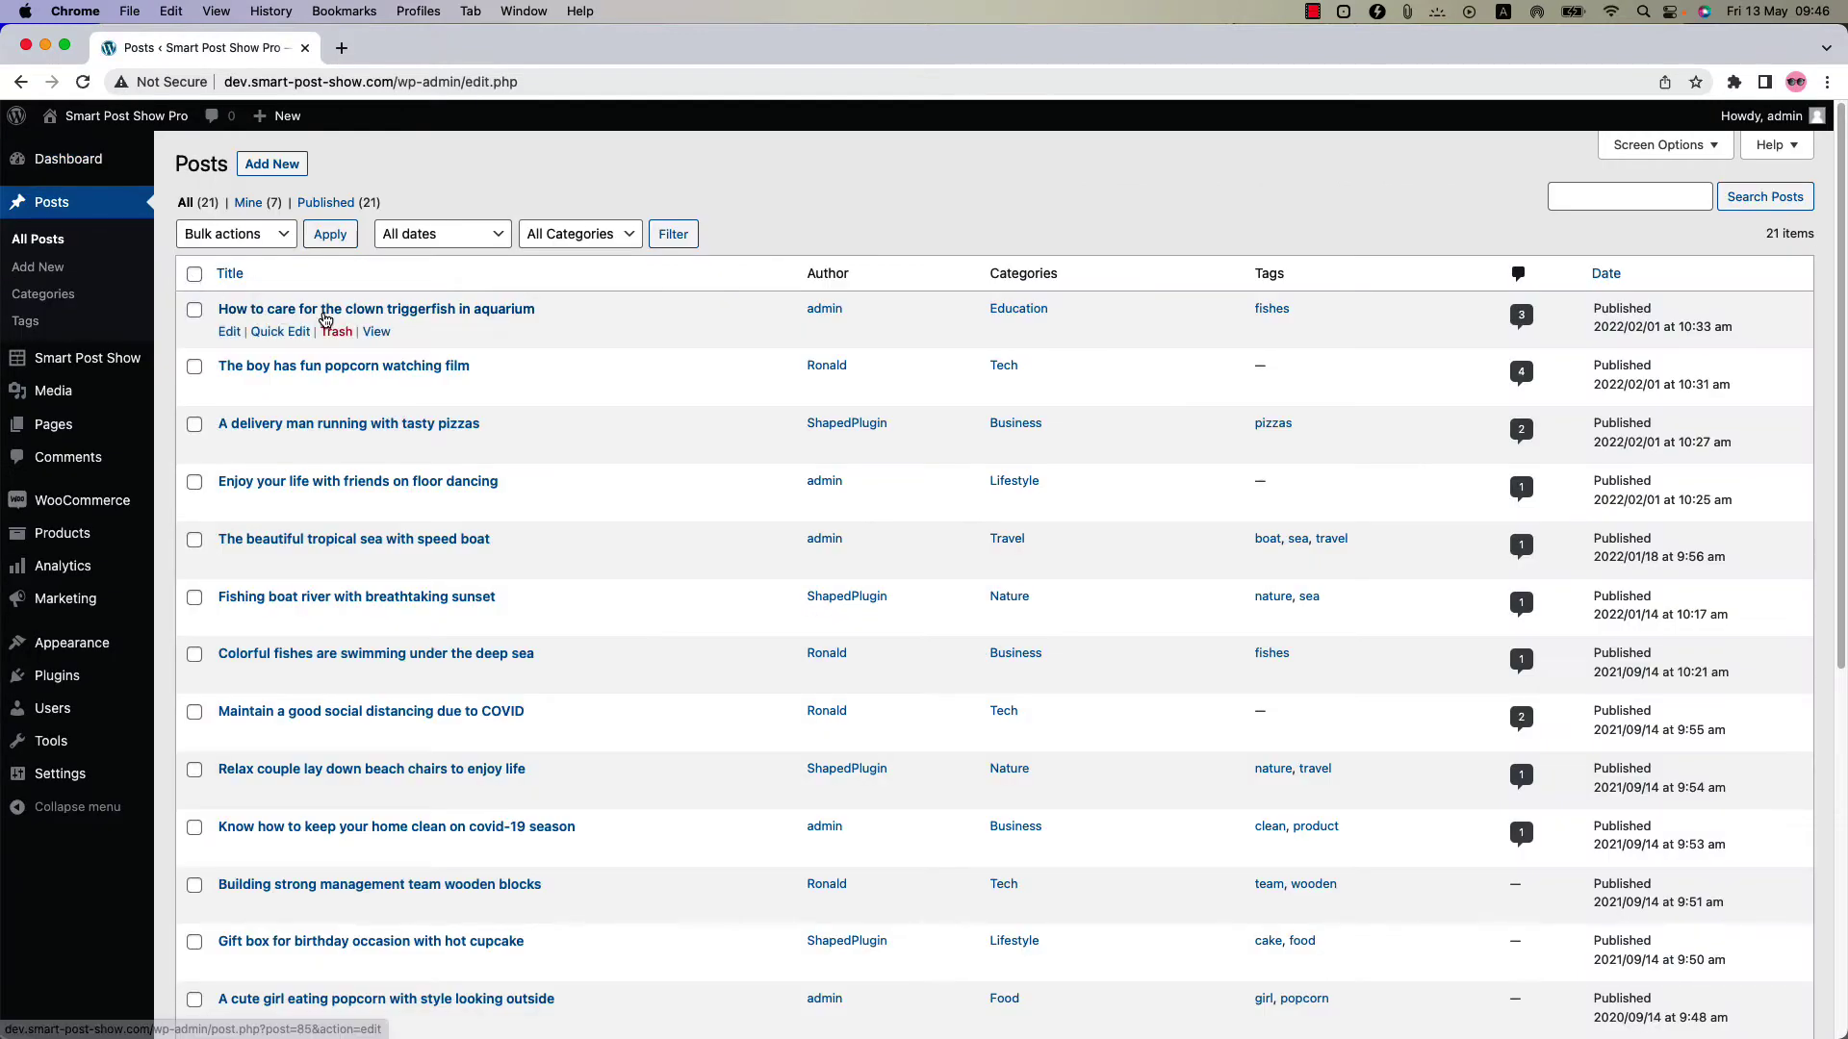
click(325, 310)
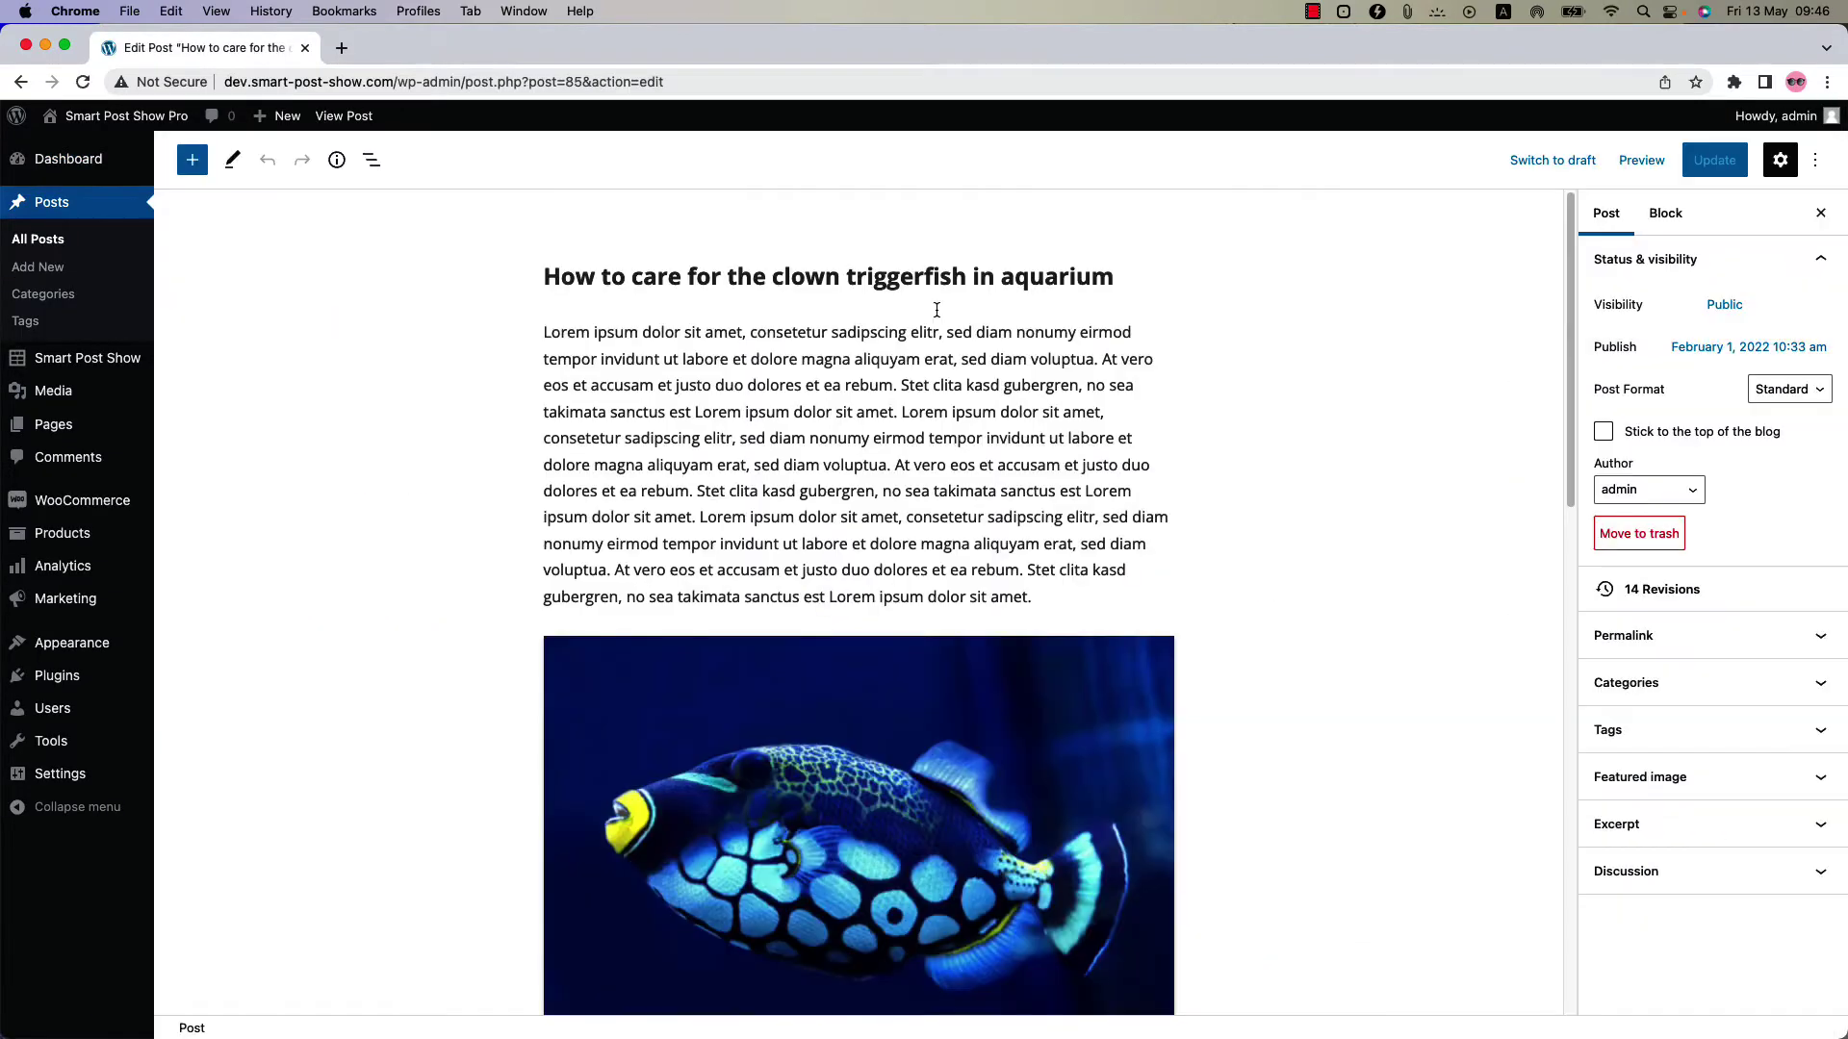
click(1817, 164)
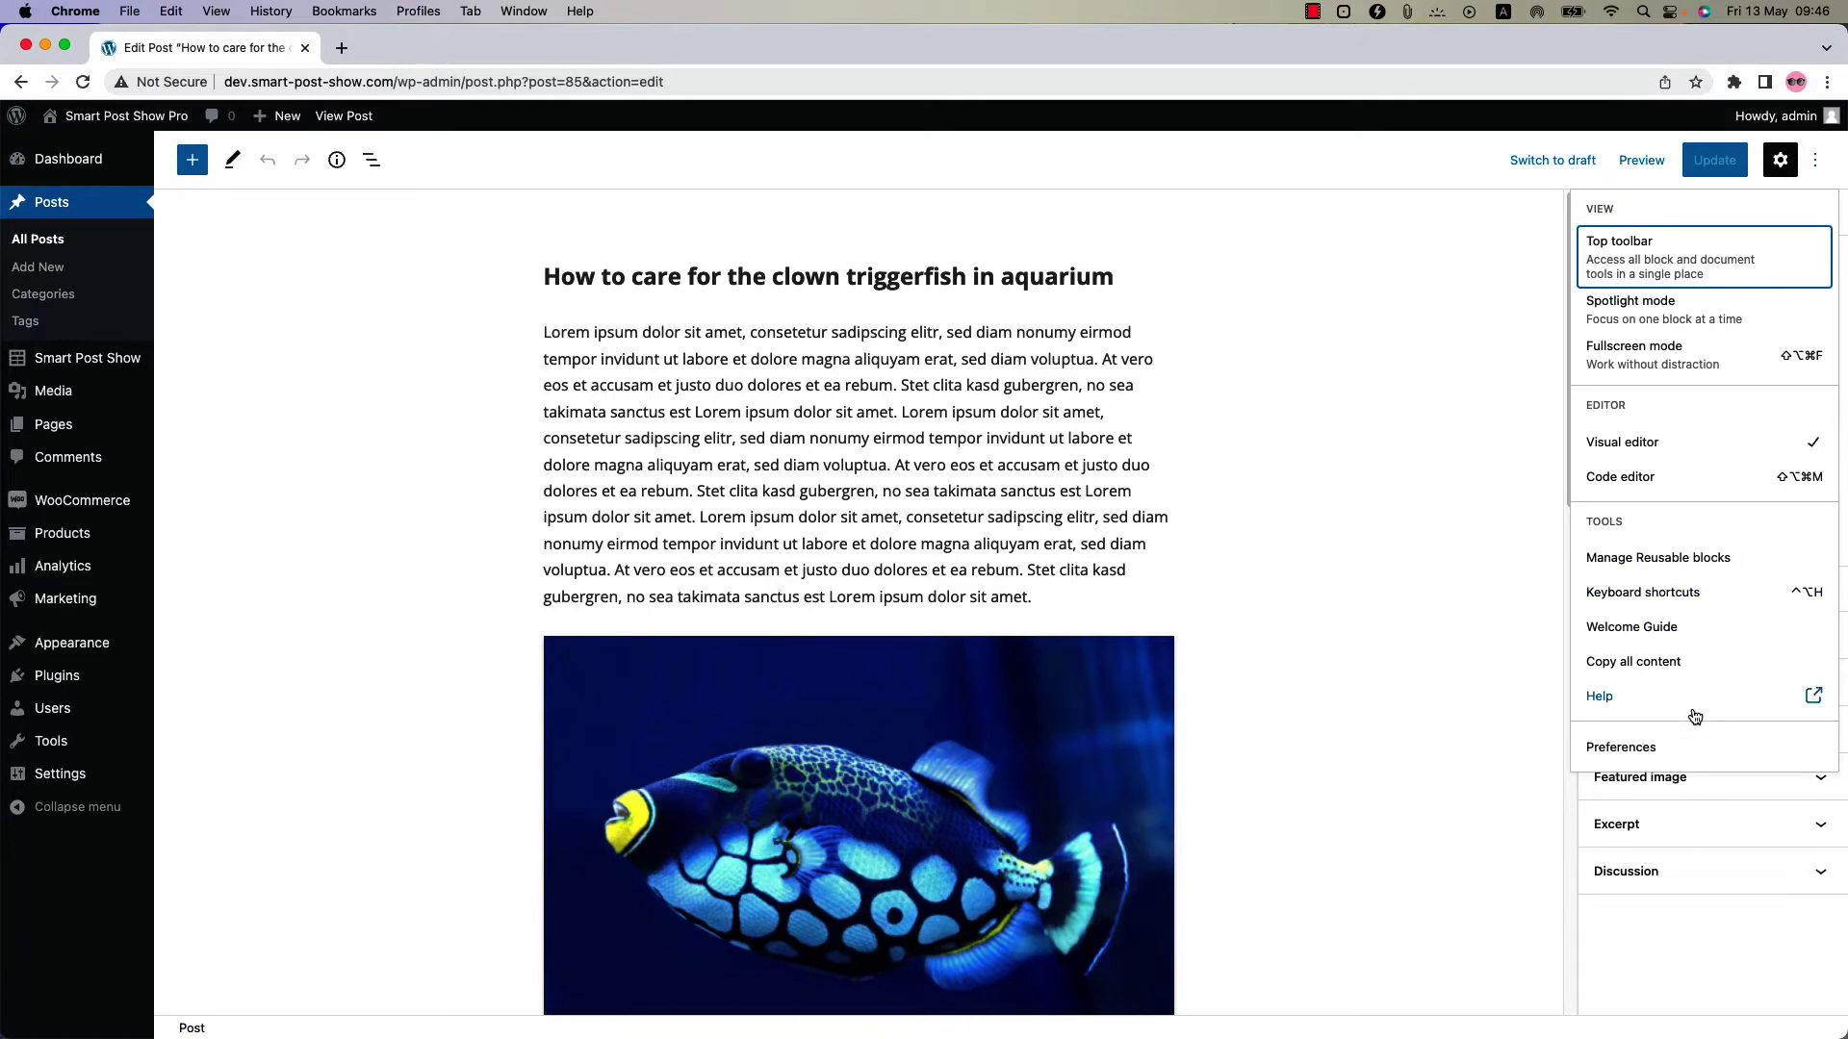
click(1636, 752)
click(625, 445)
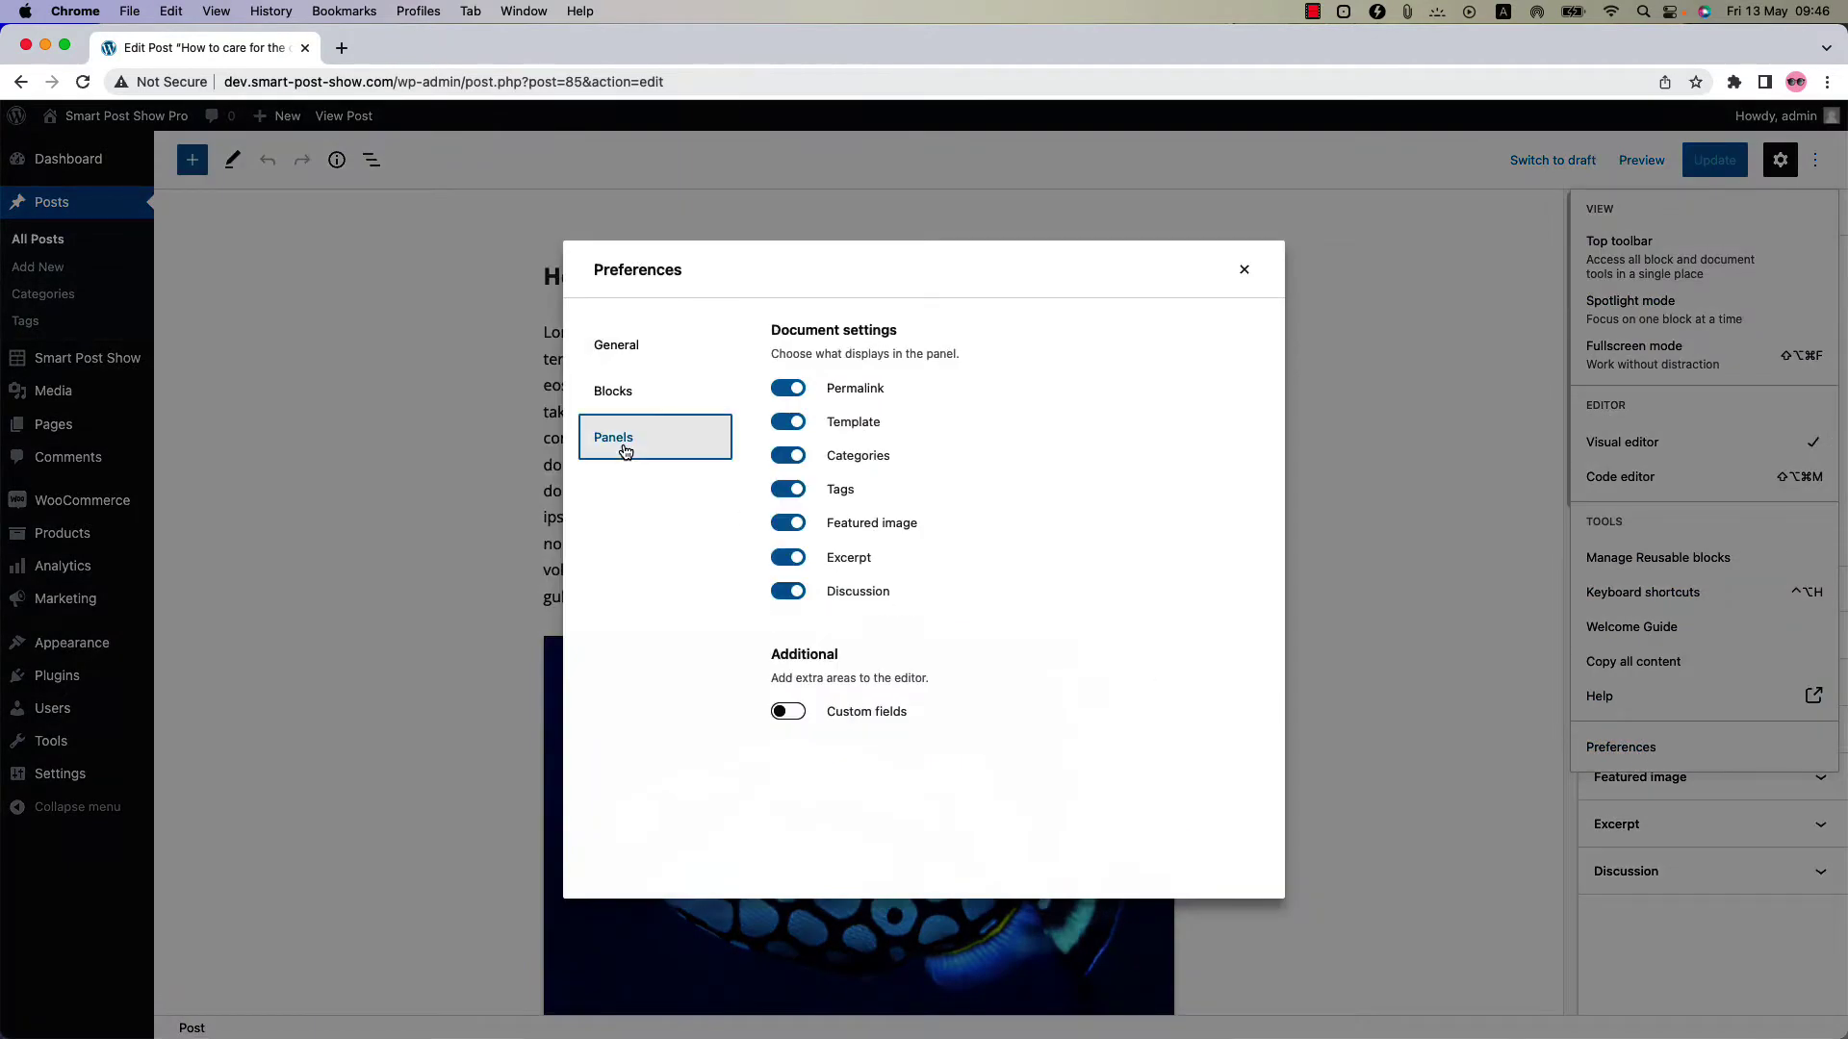
click(788, 712)
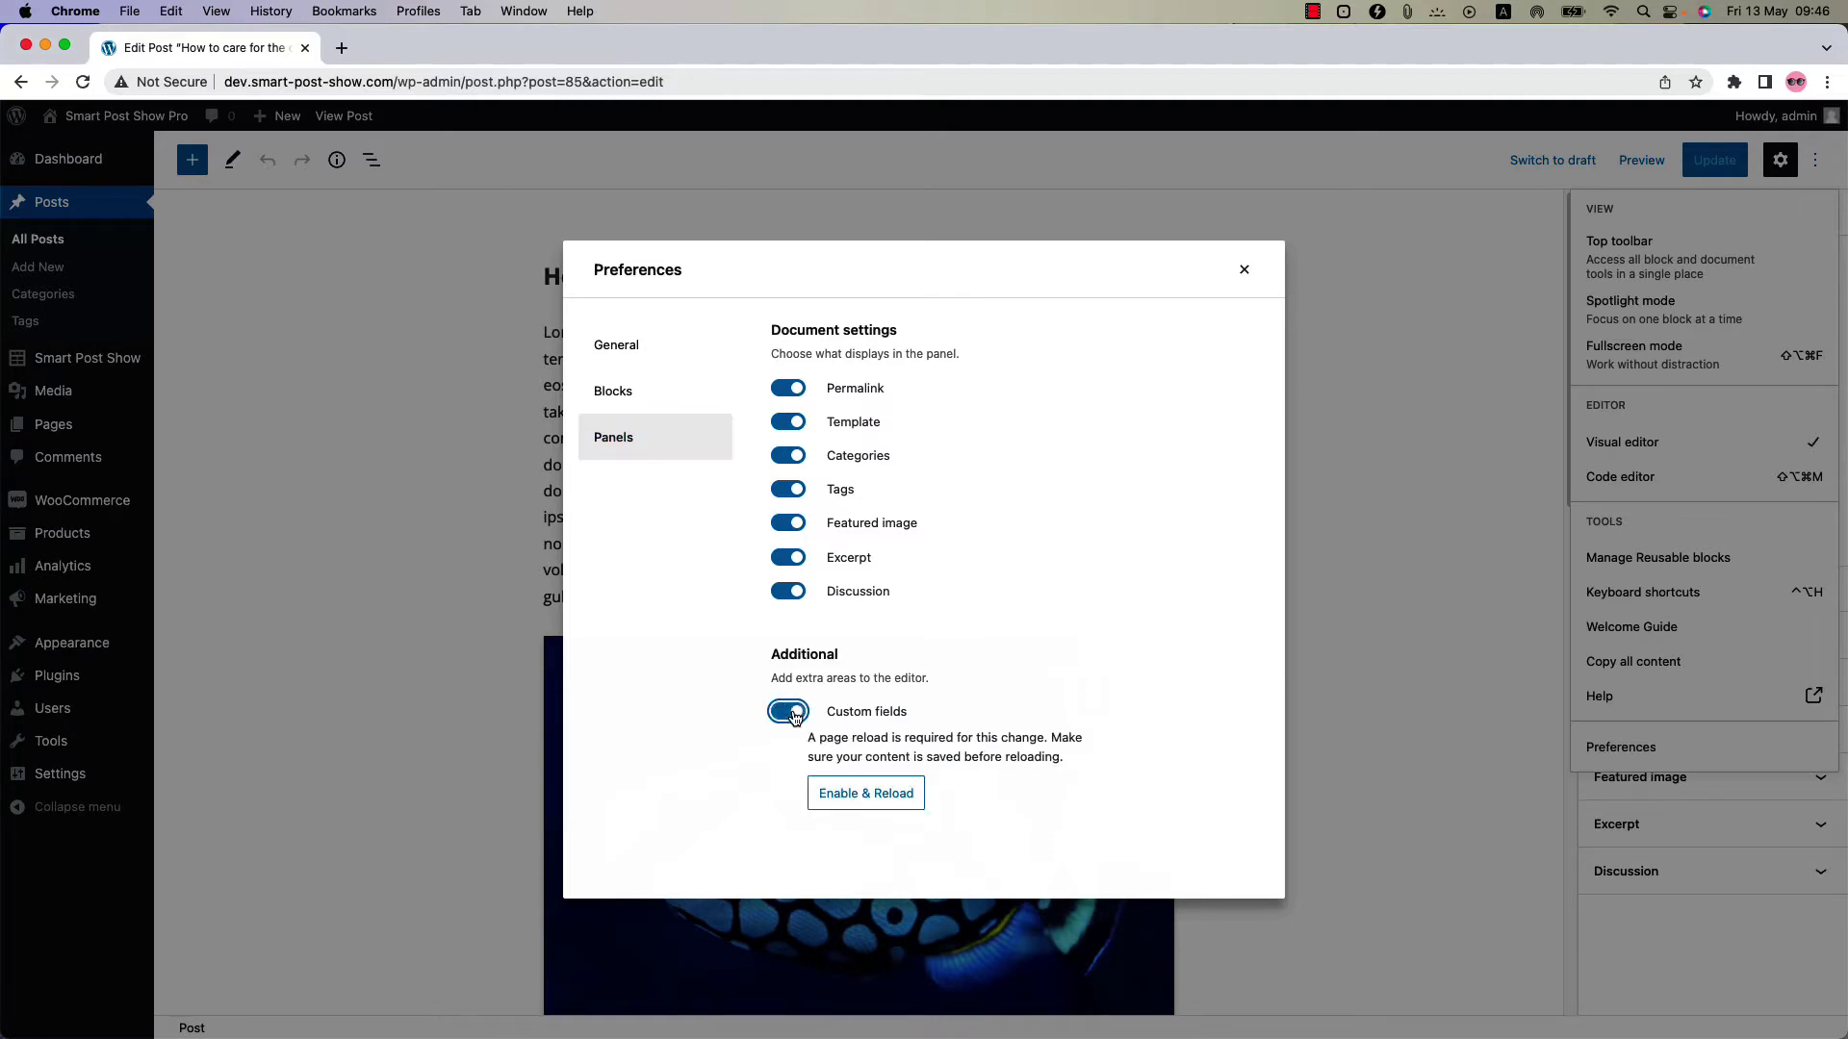
click(845, 793)
- Add custom field 'Subtitle' with value 'Care for the Clown trigger fishes' and update the post
scroll(845, 793, down, 2)
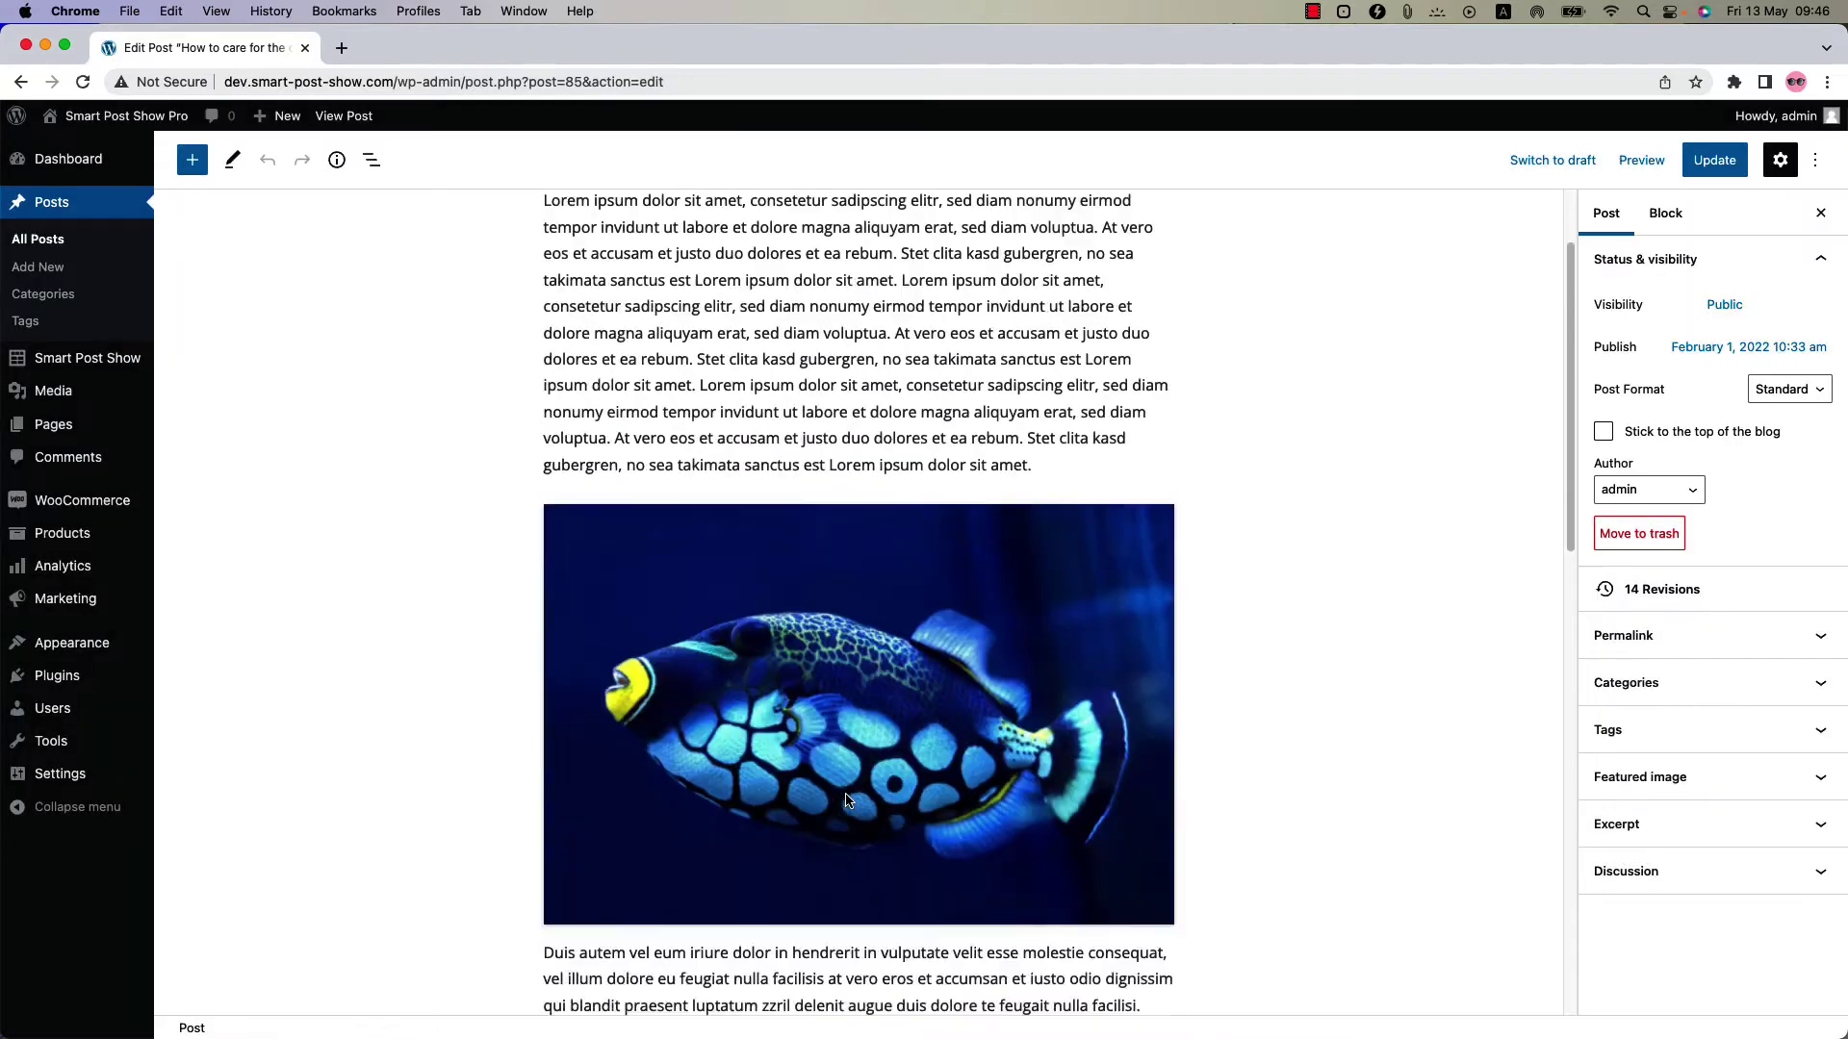
scroll(845, 793, down, 3)
scroll(845, 793, down, 5)
scroll(845, 793, down, 5)
scroll(845, 793, down, 1)
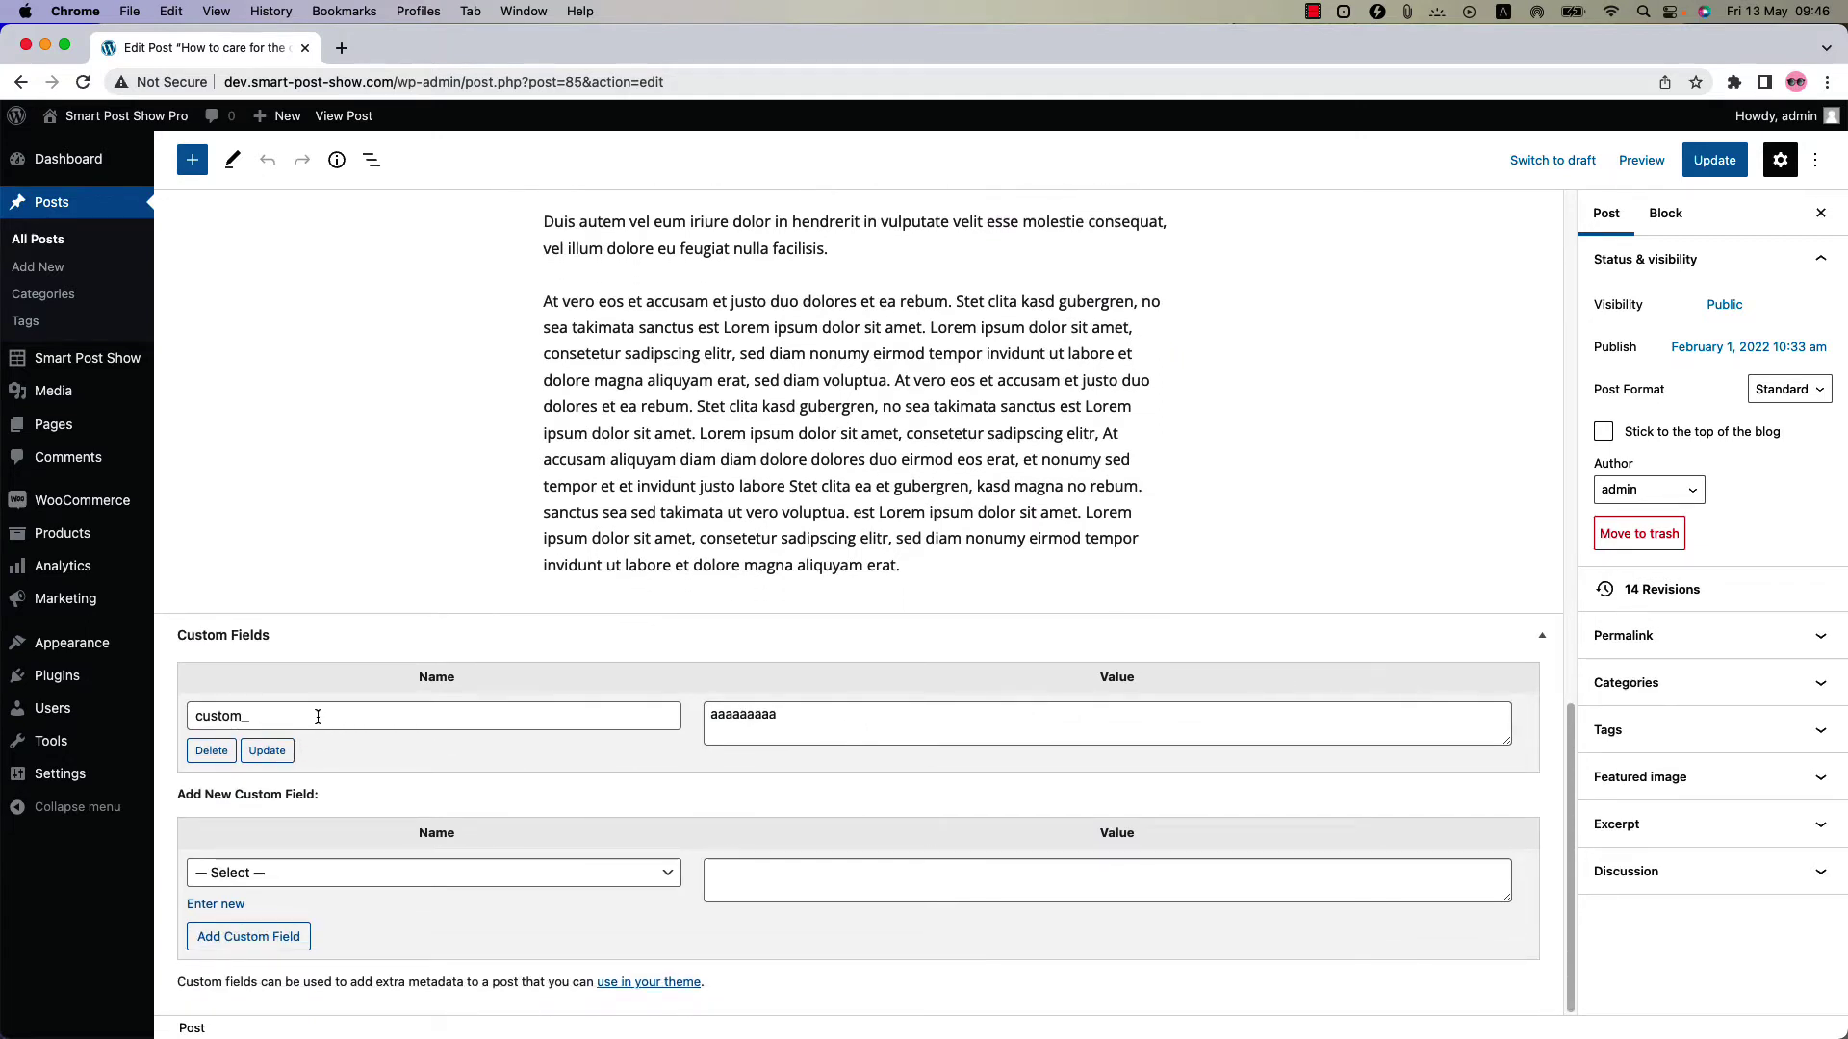
click(231, 904)
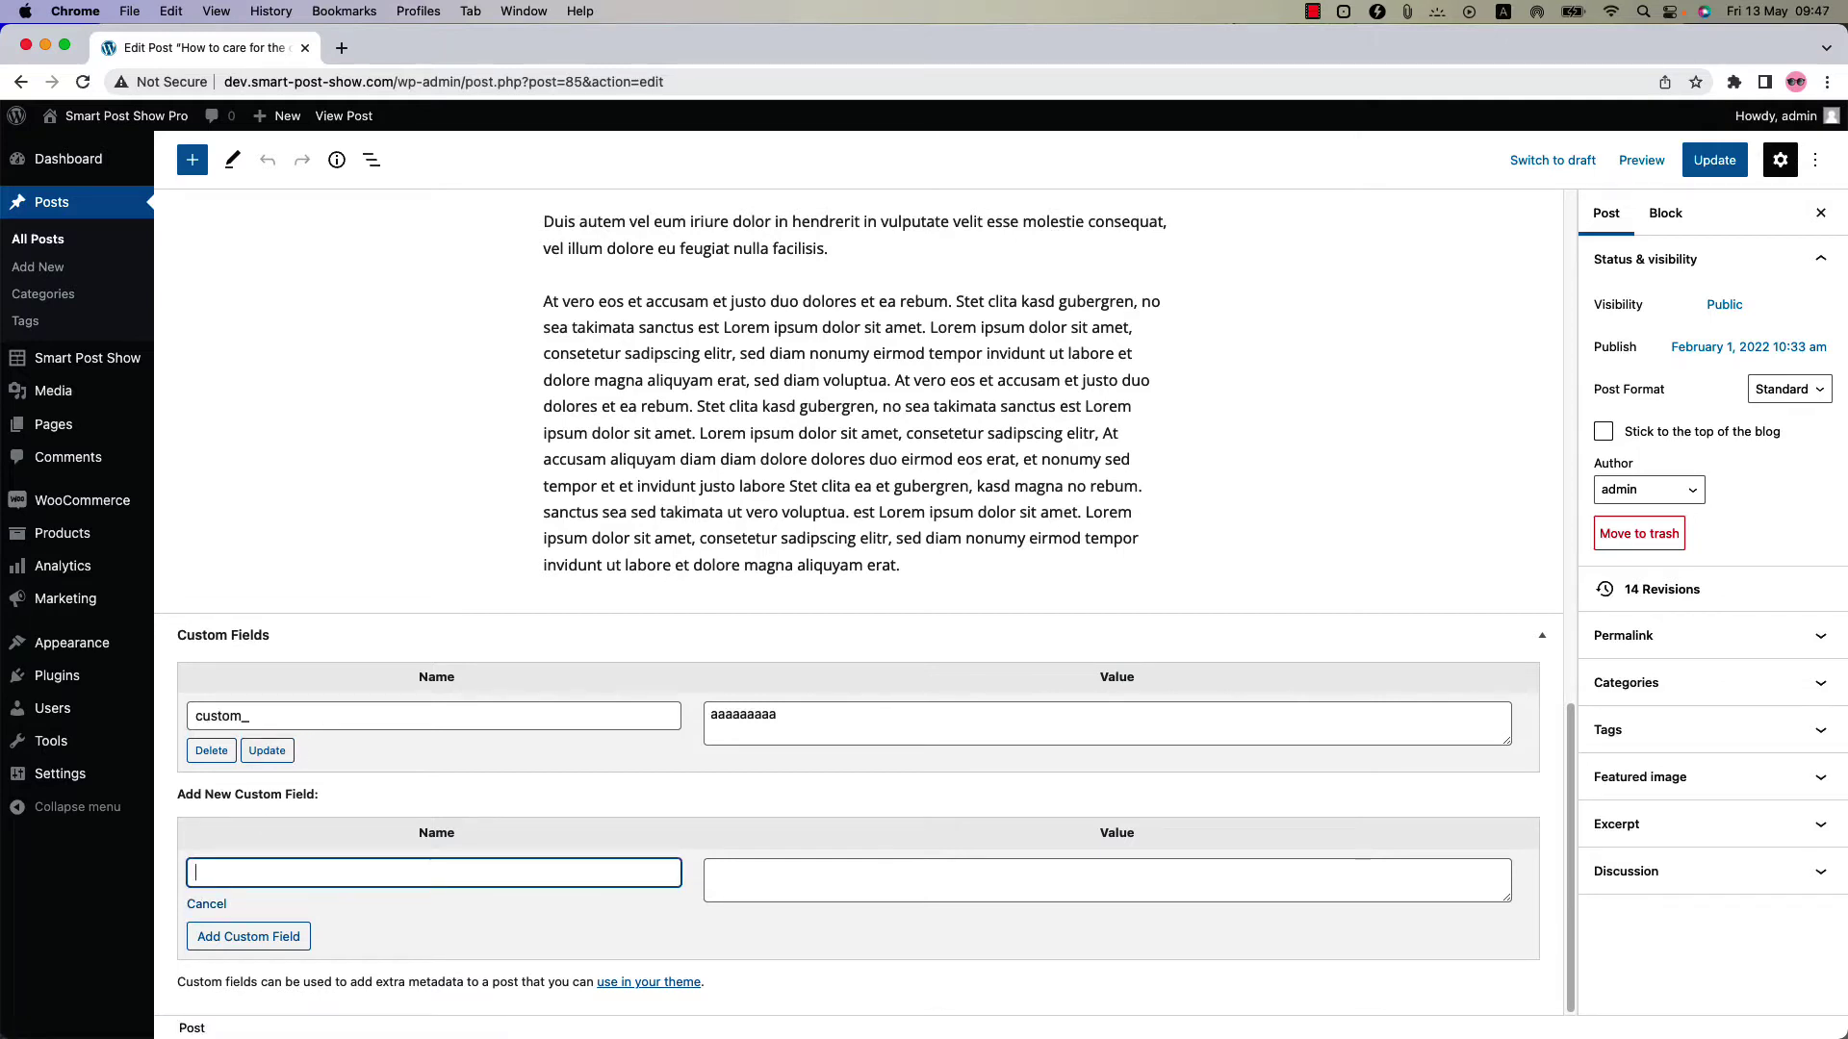
text(Subtitle)
click(832, 885)
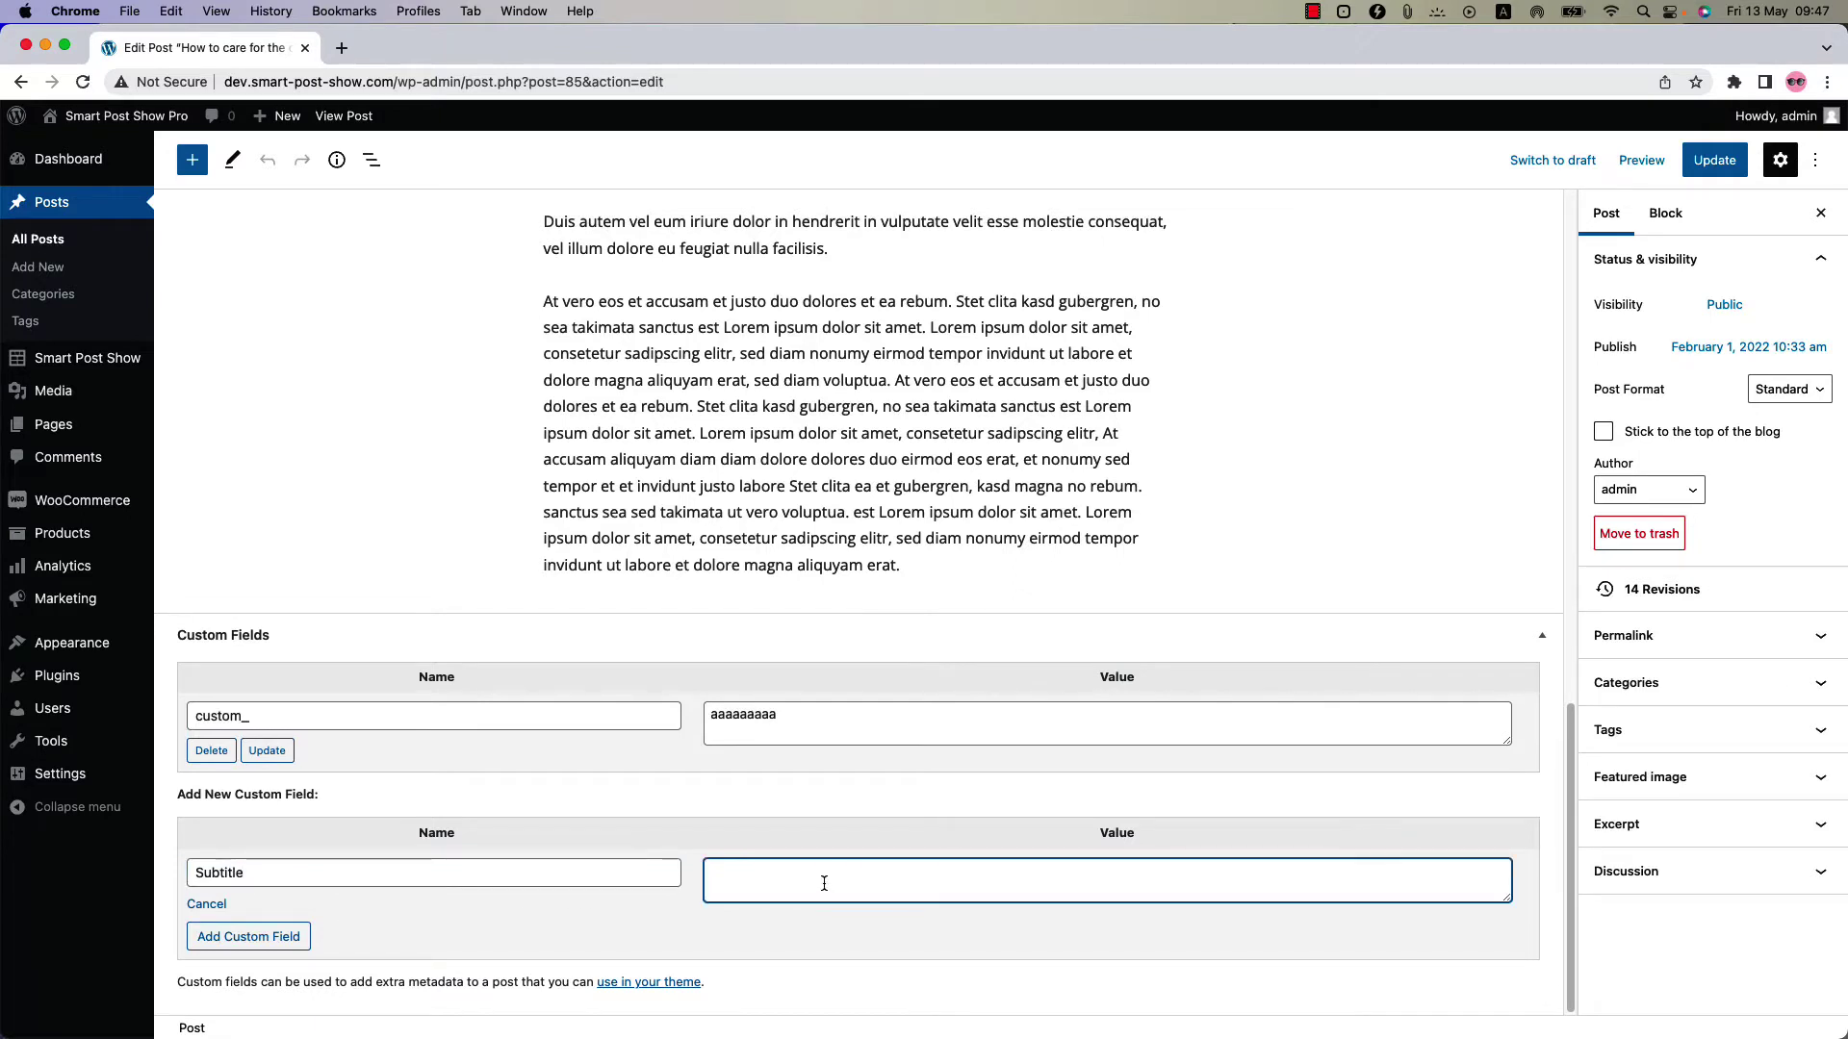
text(Care for the Cl)
text(own trigger fishes)
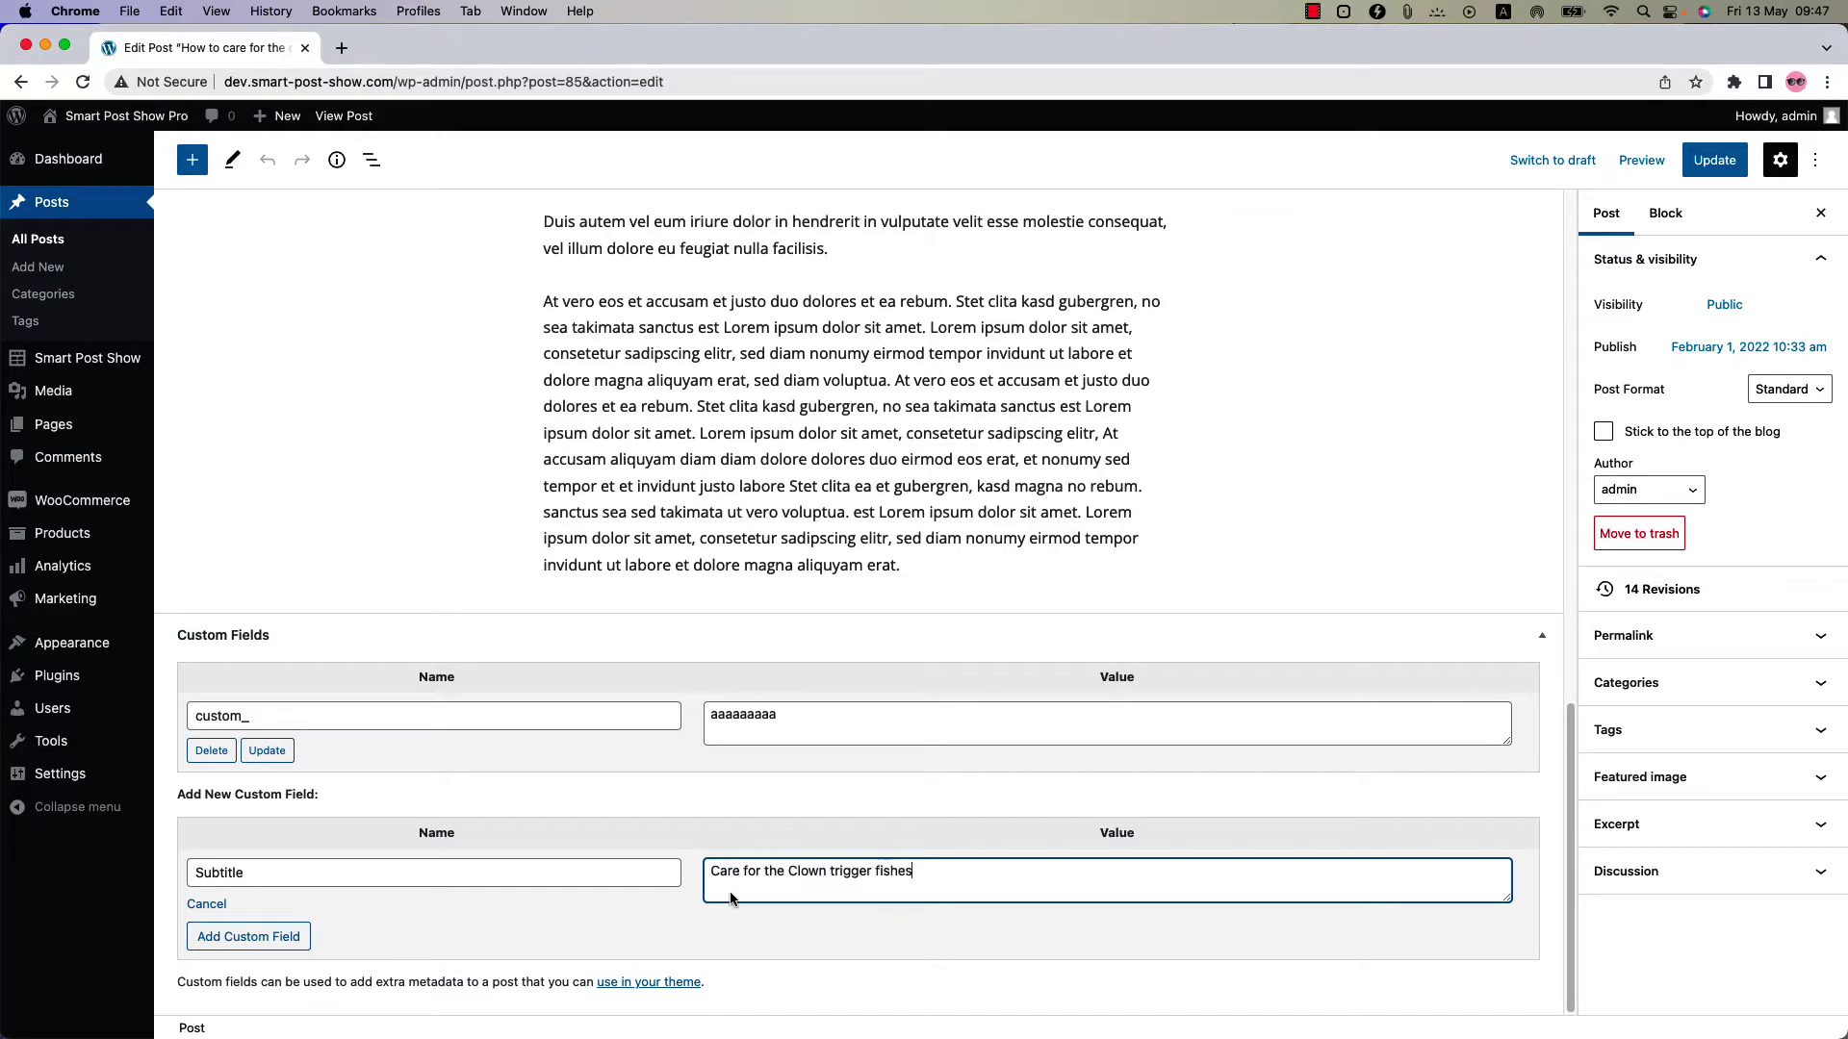
click(253, 949)
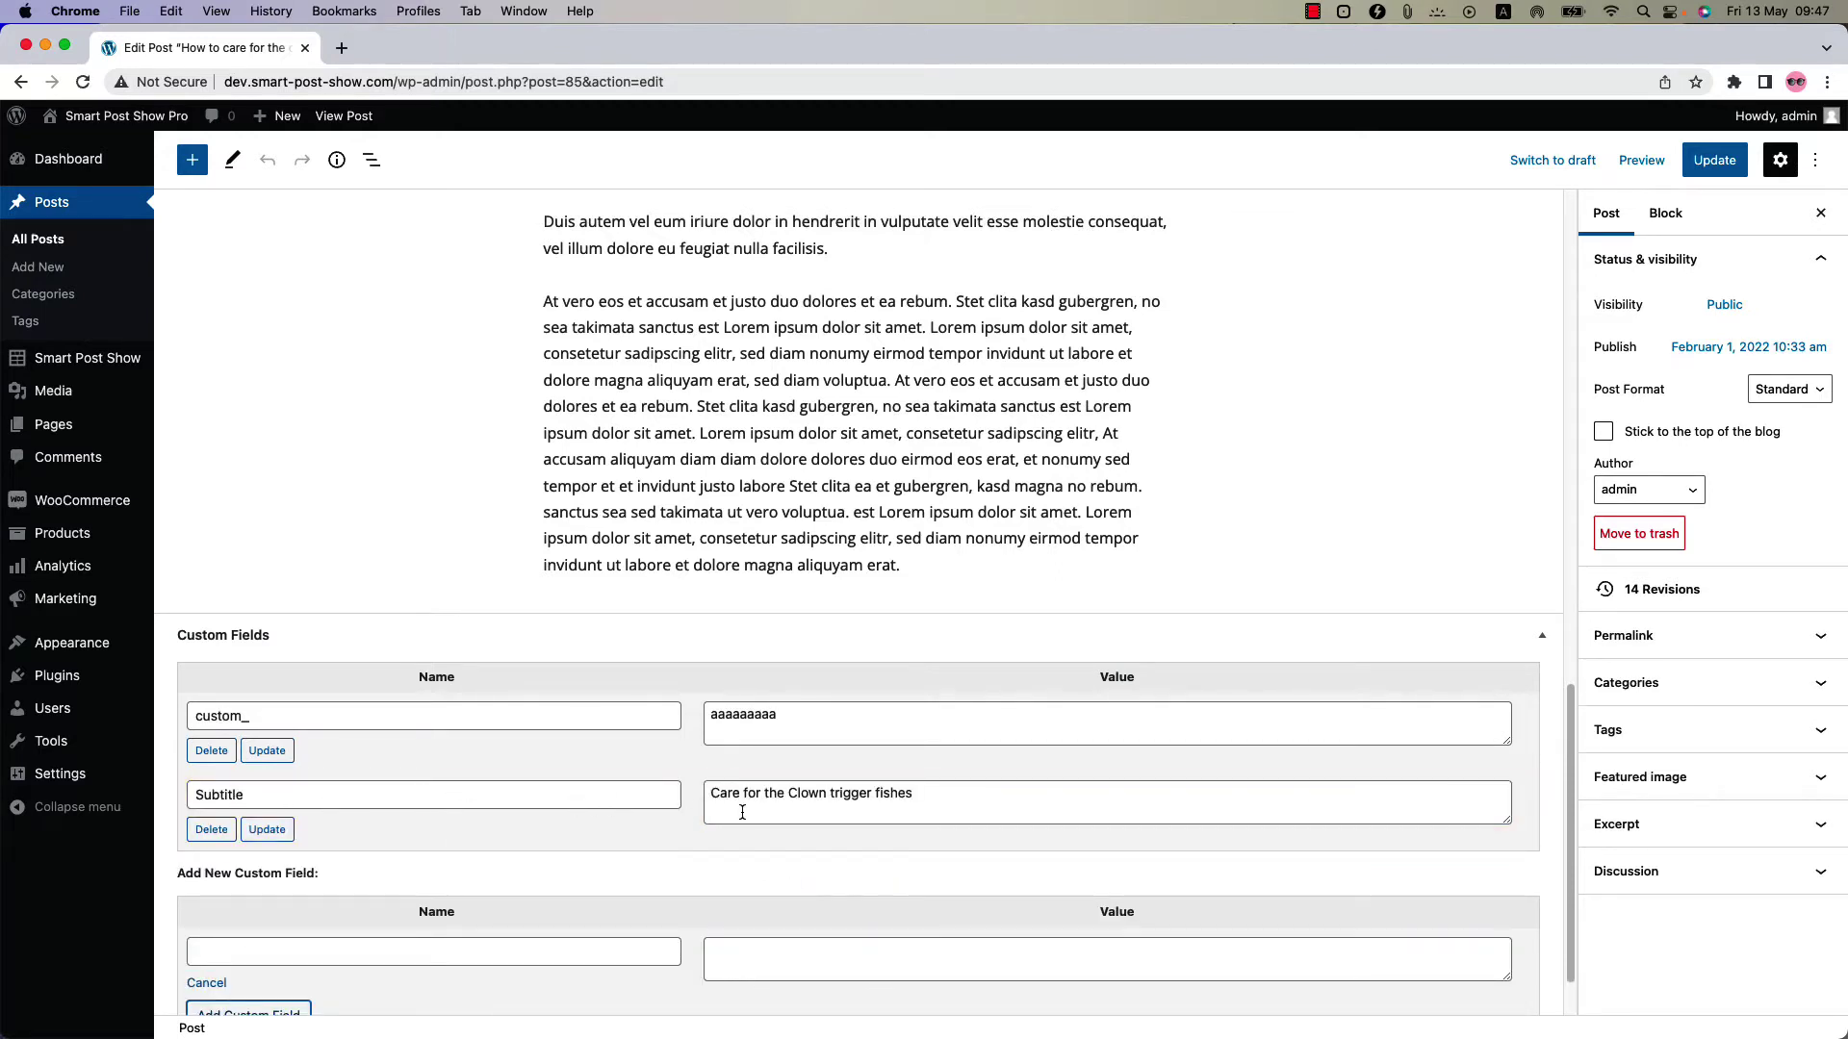
click(267, 830)
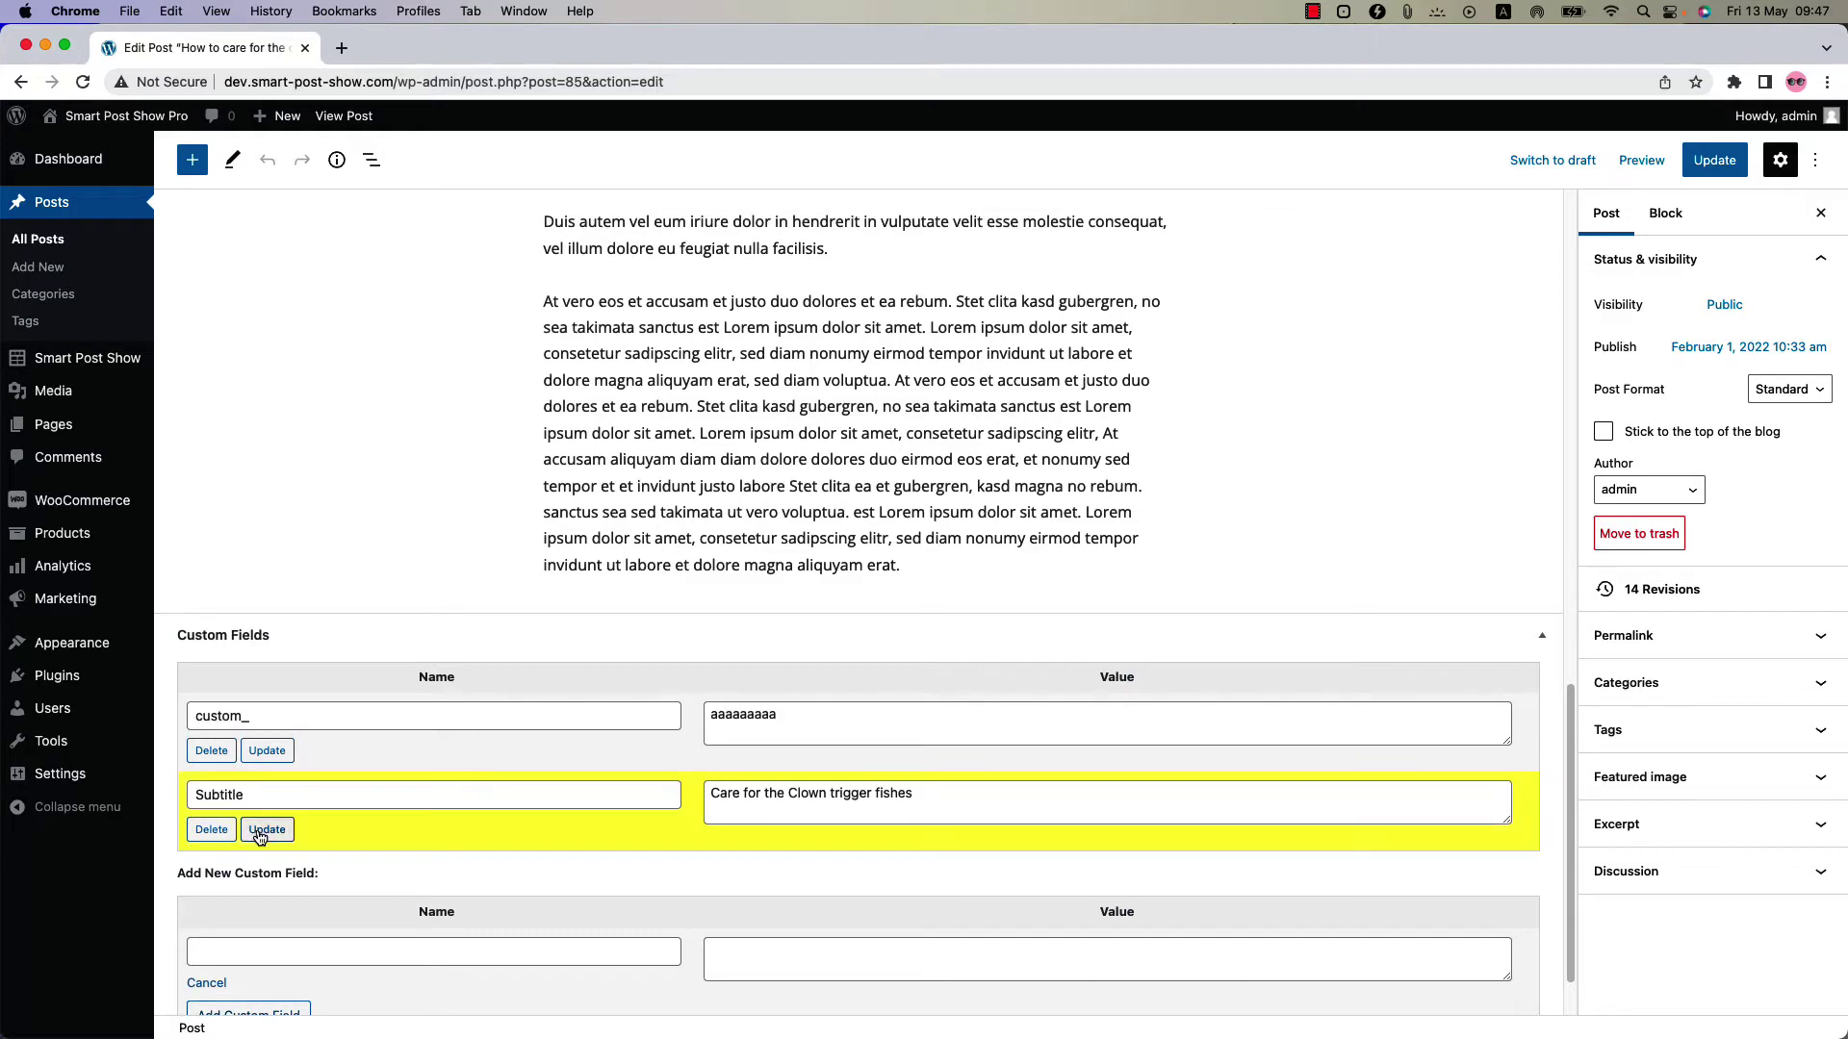
click(1712, 163)
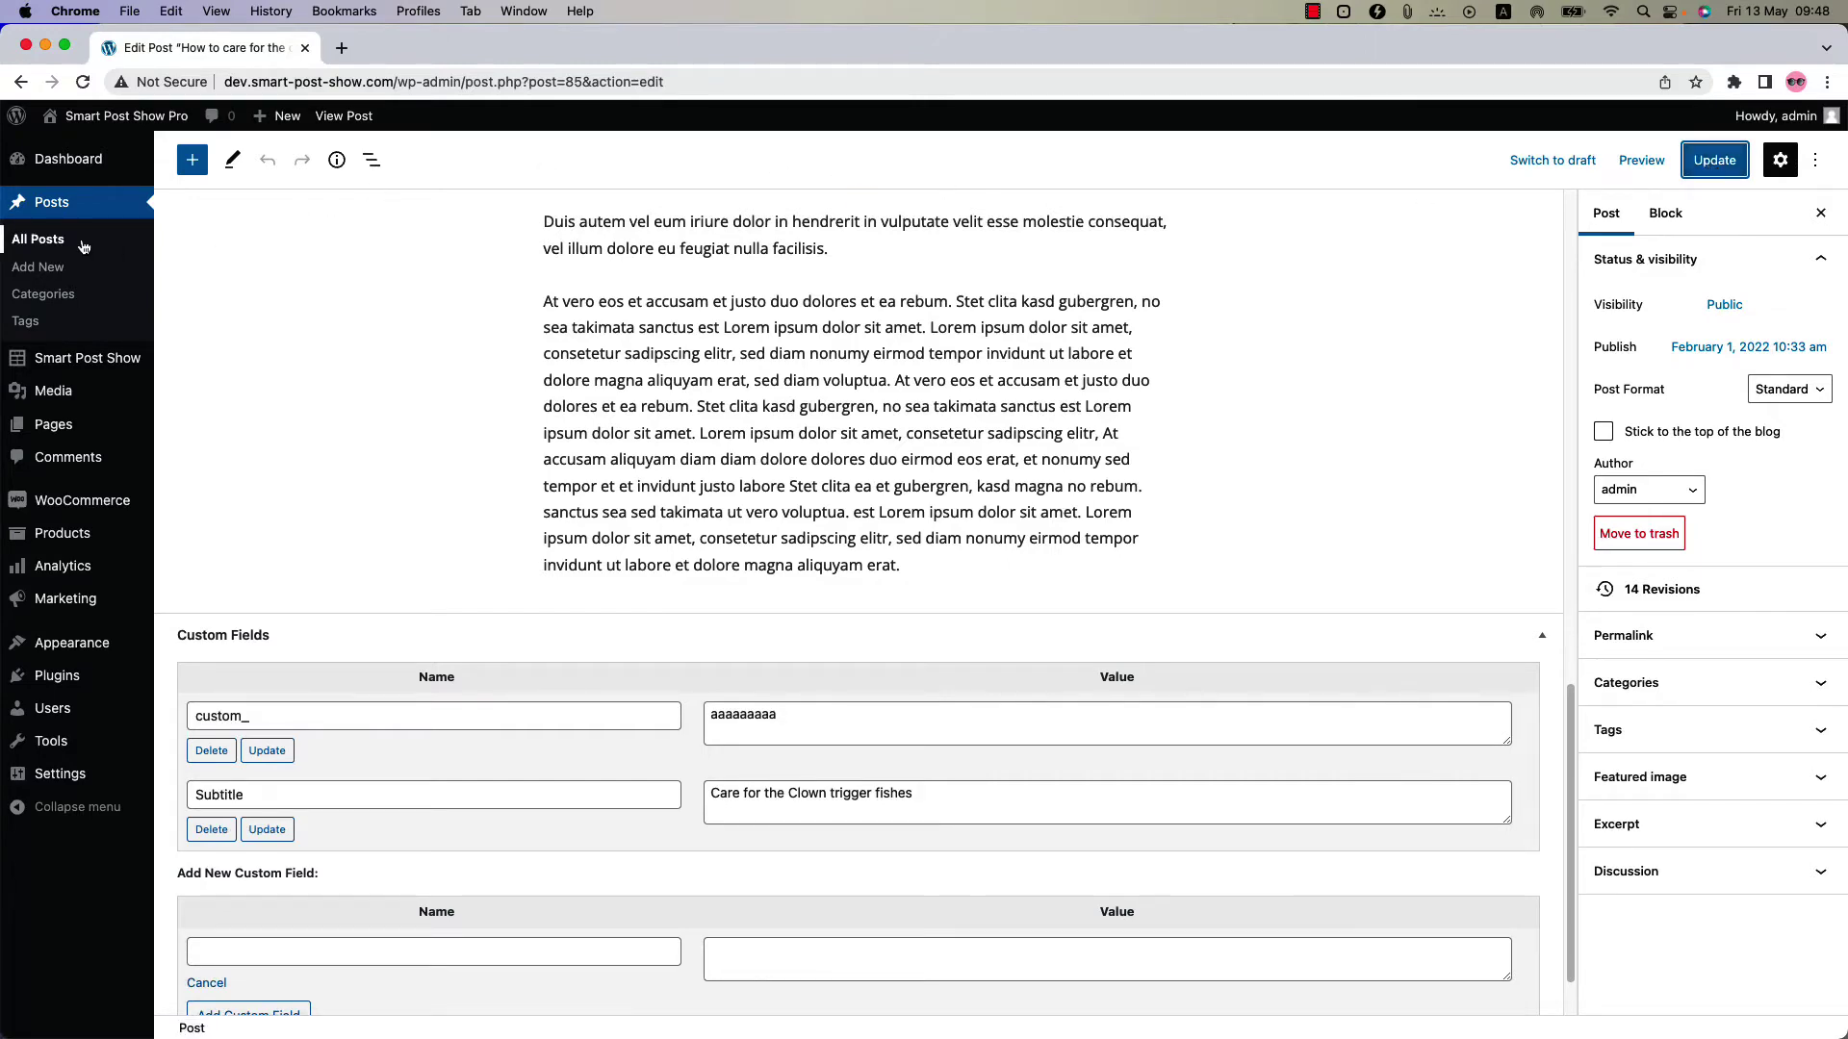
- Give 'The boy has fun popcorn watching film' a 'Subtitle' field 'Watching film is fun!' and update it
click(38, 239)
click(338, 368)
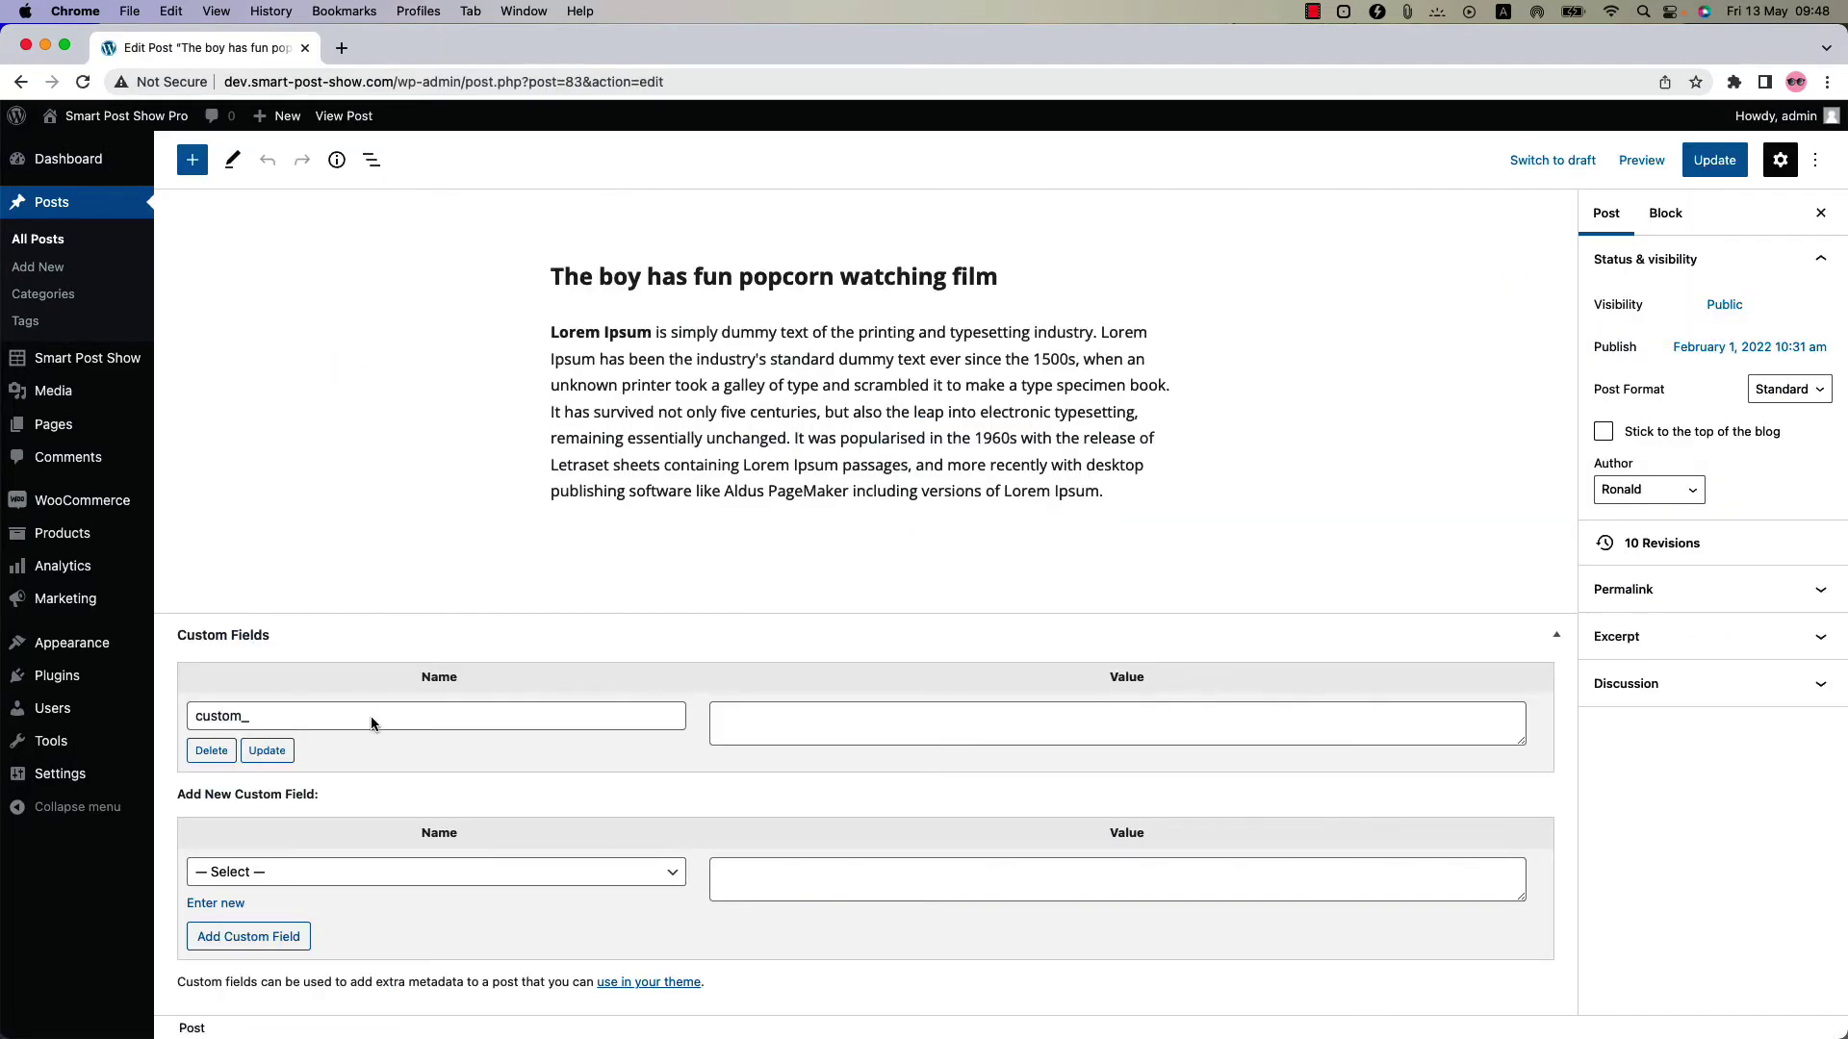
click(215, 904)
click(289, 871)
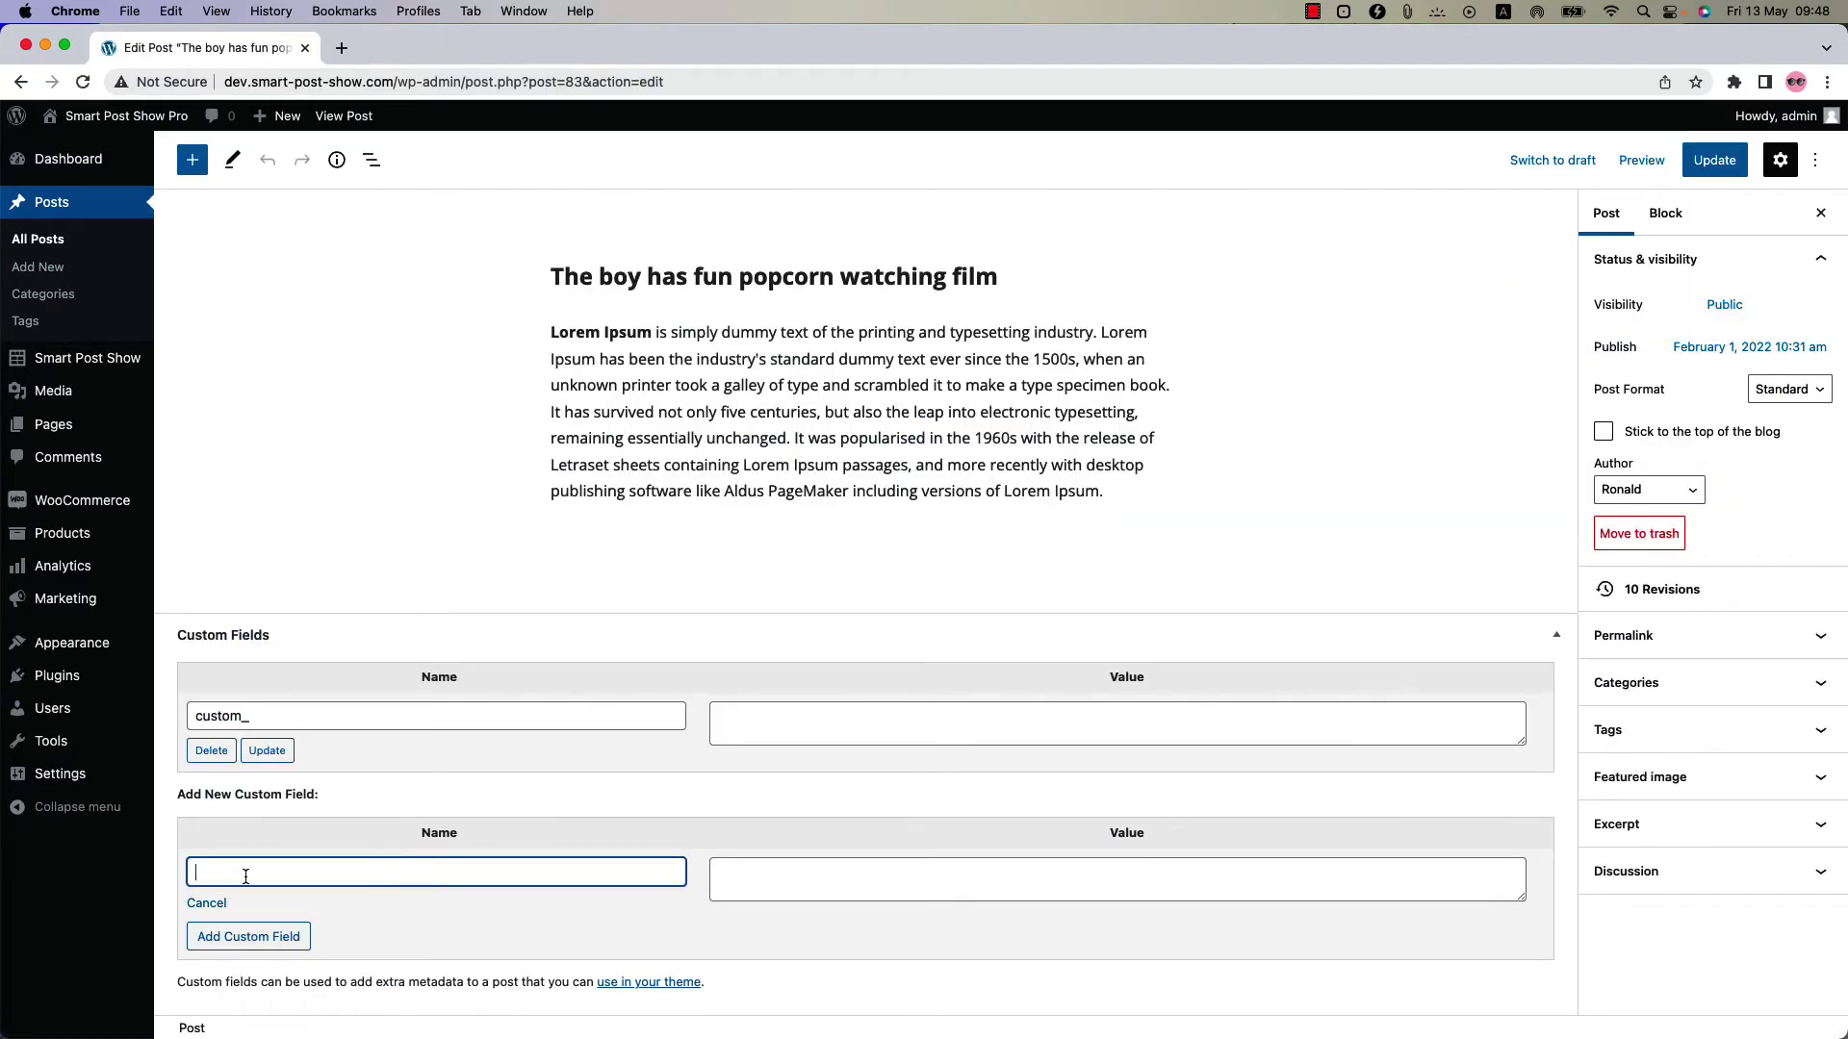
text(Subtitle)
click(765, 881)
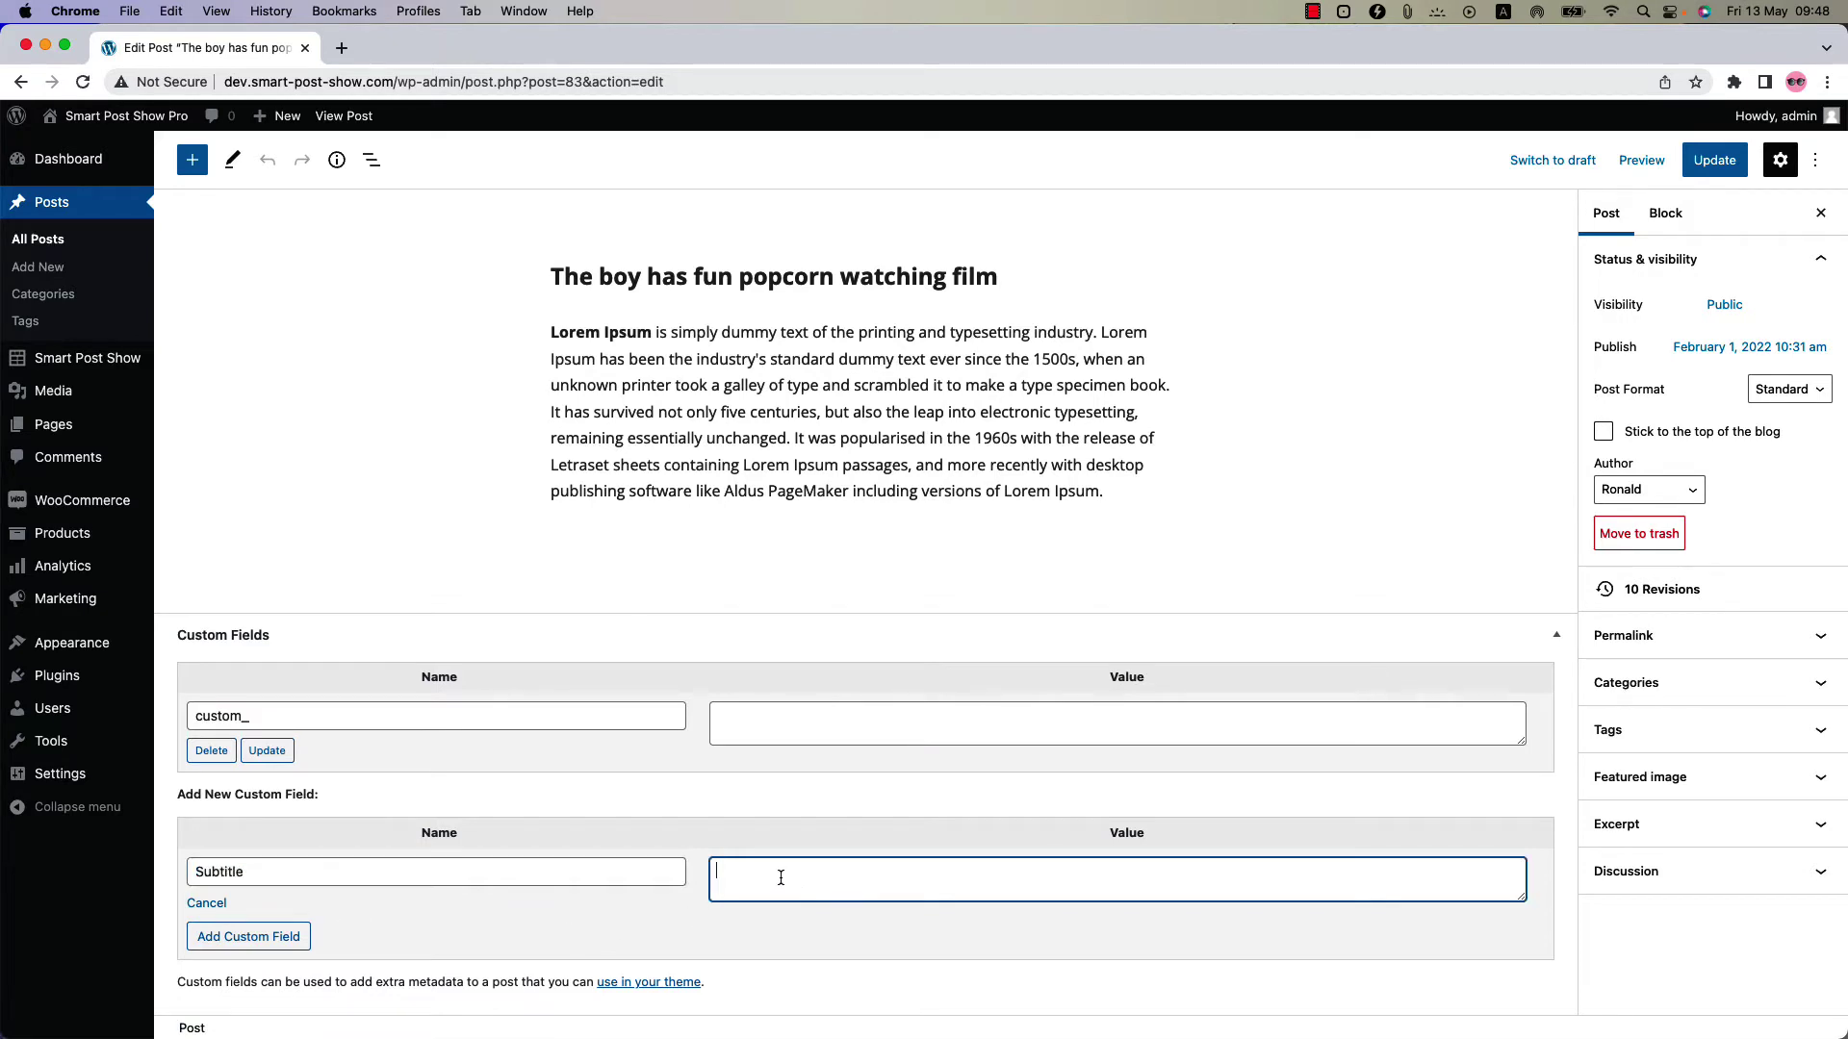
text(Watching film is)
text( fun!)
click(256, 943)
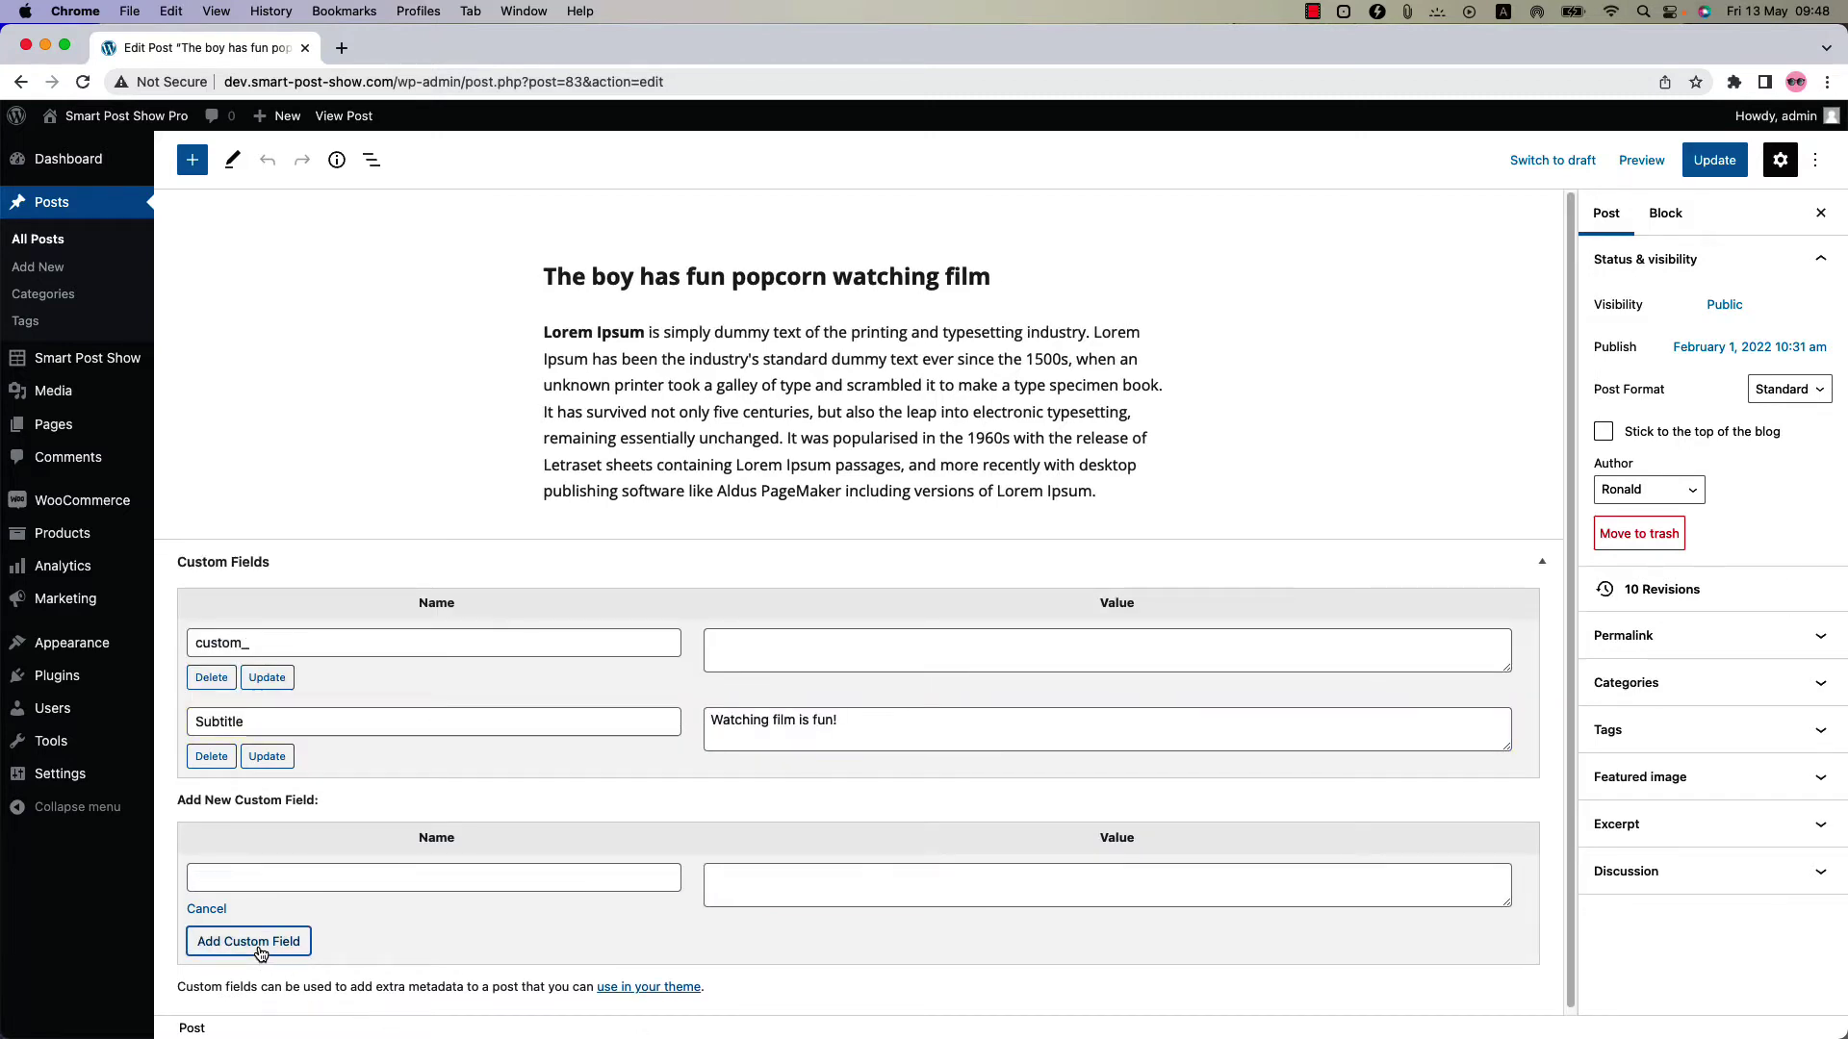
click(1714, 159)
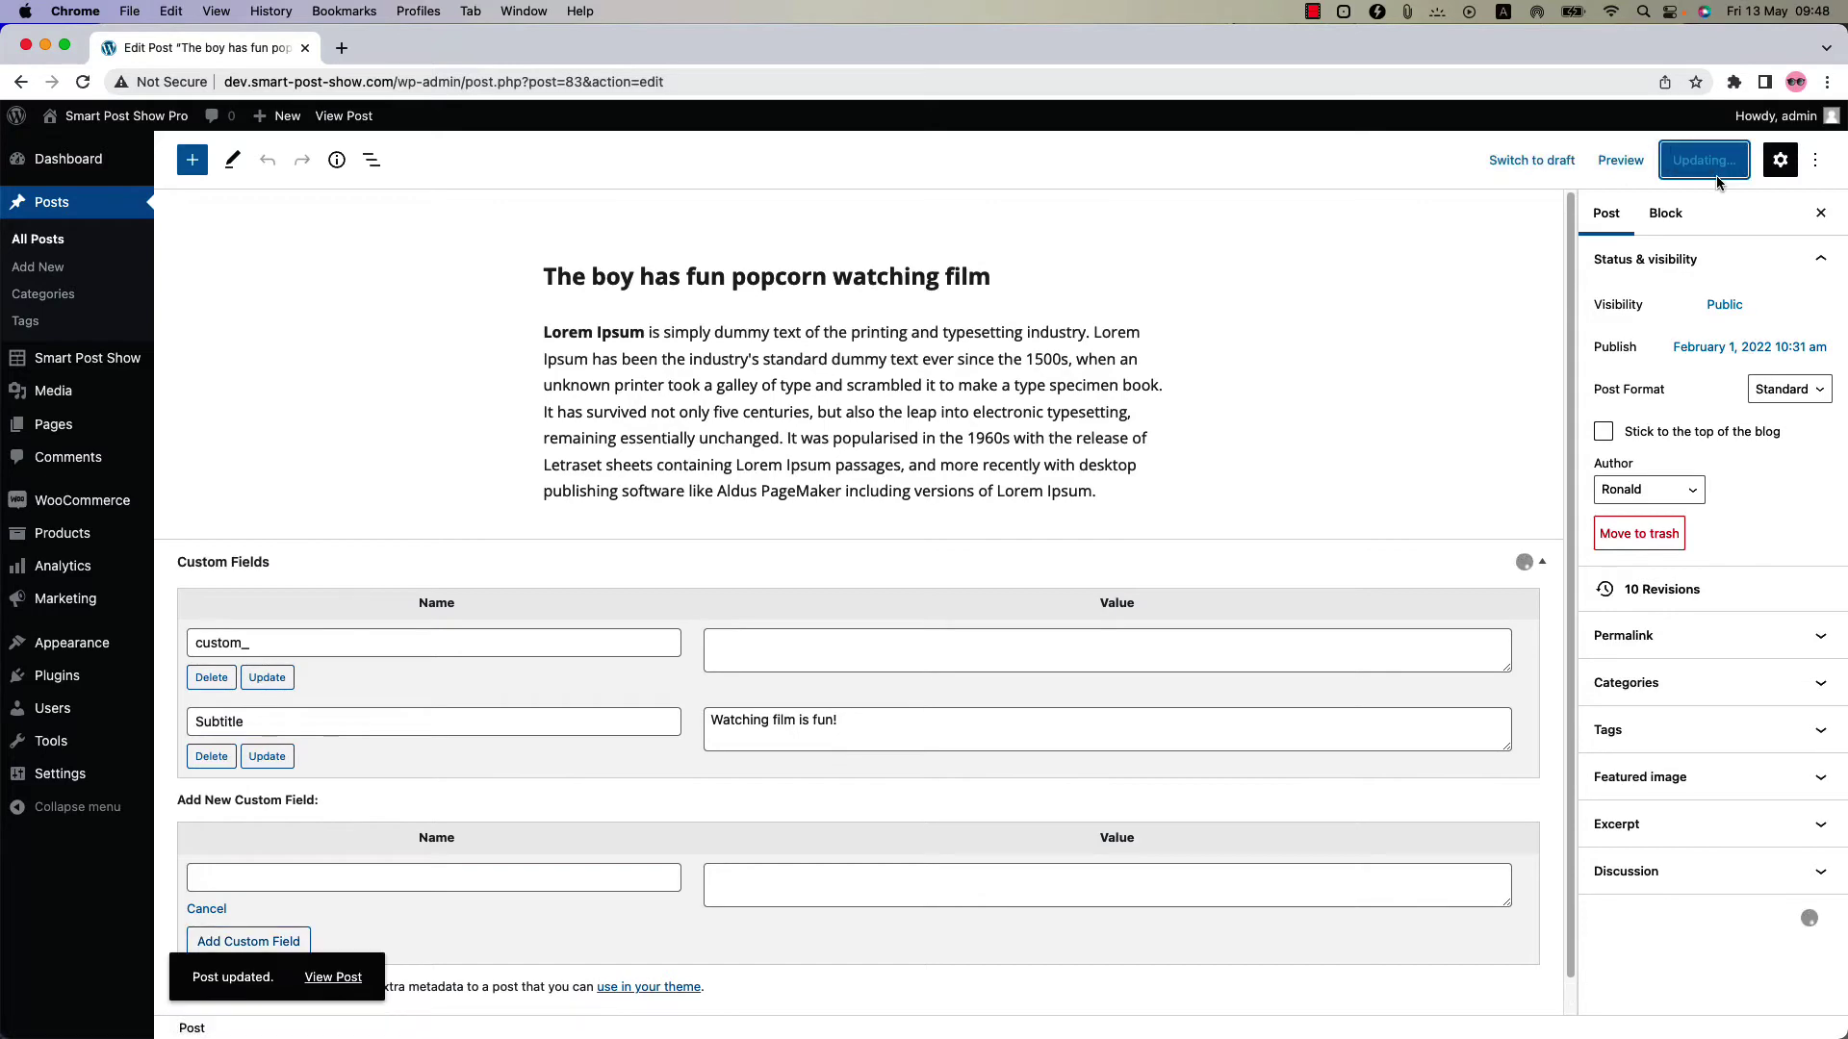
click(36, 240)
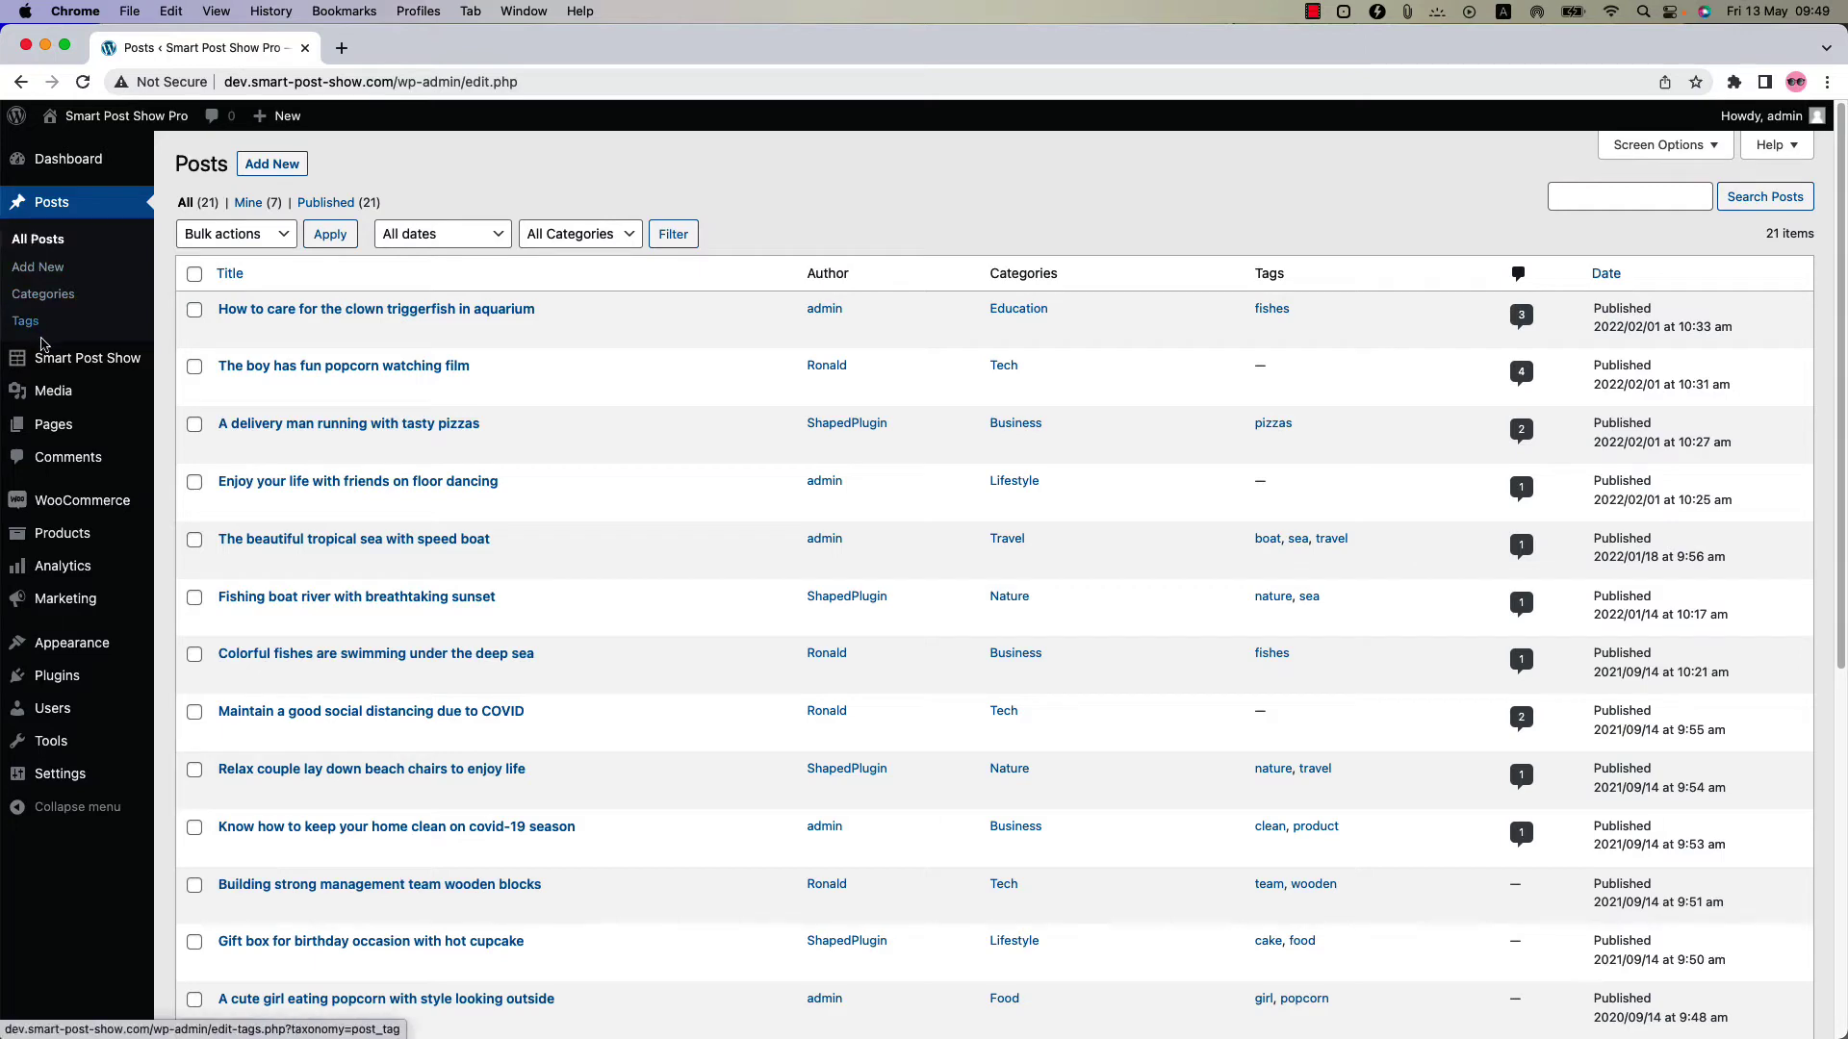
- Create a new Smart Post Show titled 'Test Show' and scroll down to its filtering options
mouse_move(86, 358)
click(215, 362)
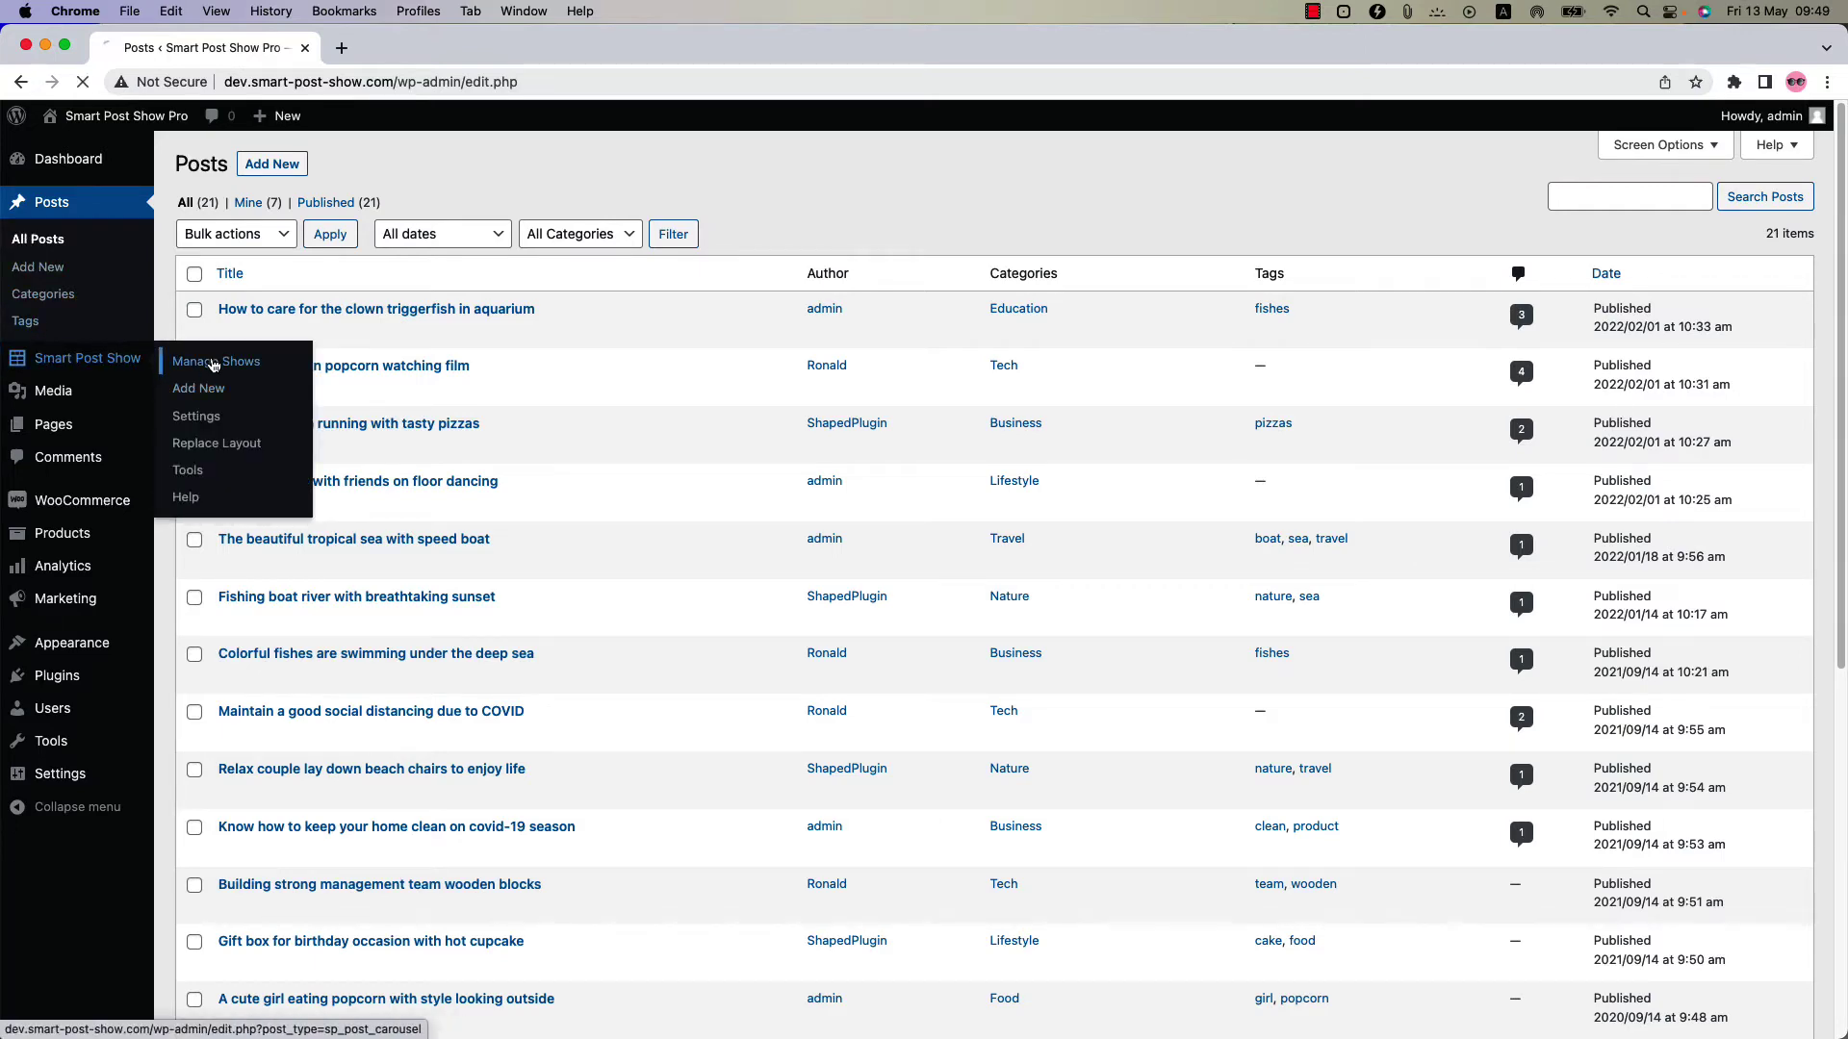
click(371, 164)
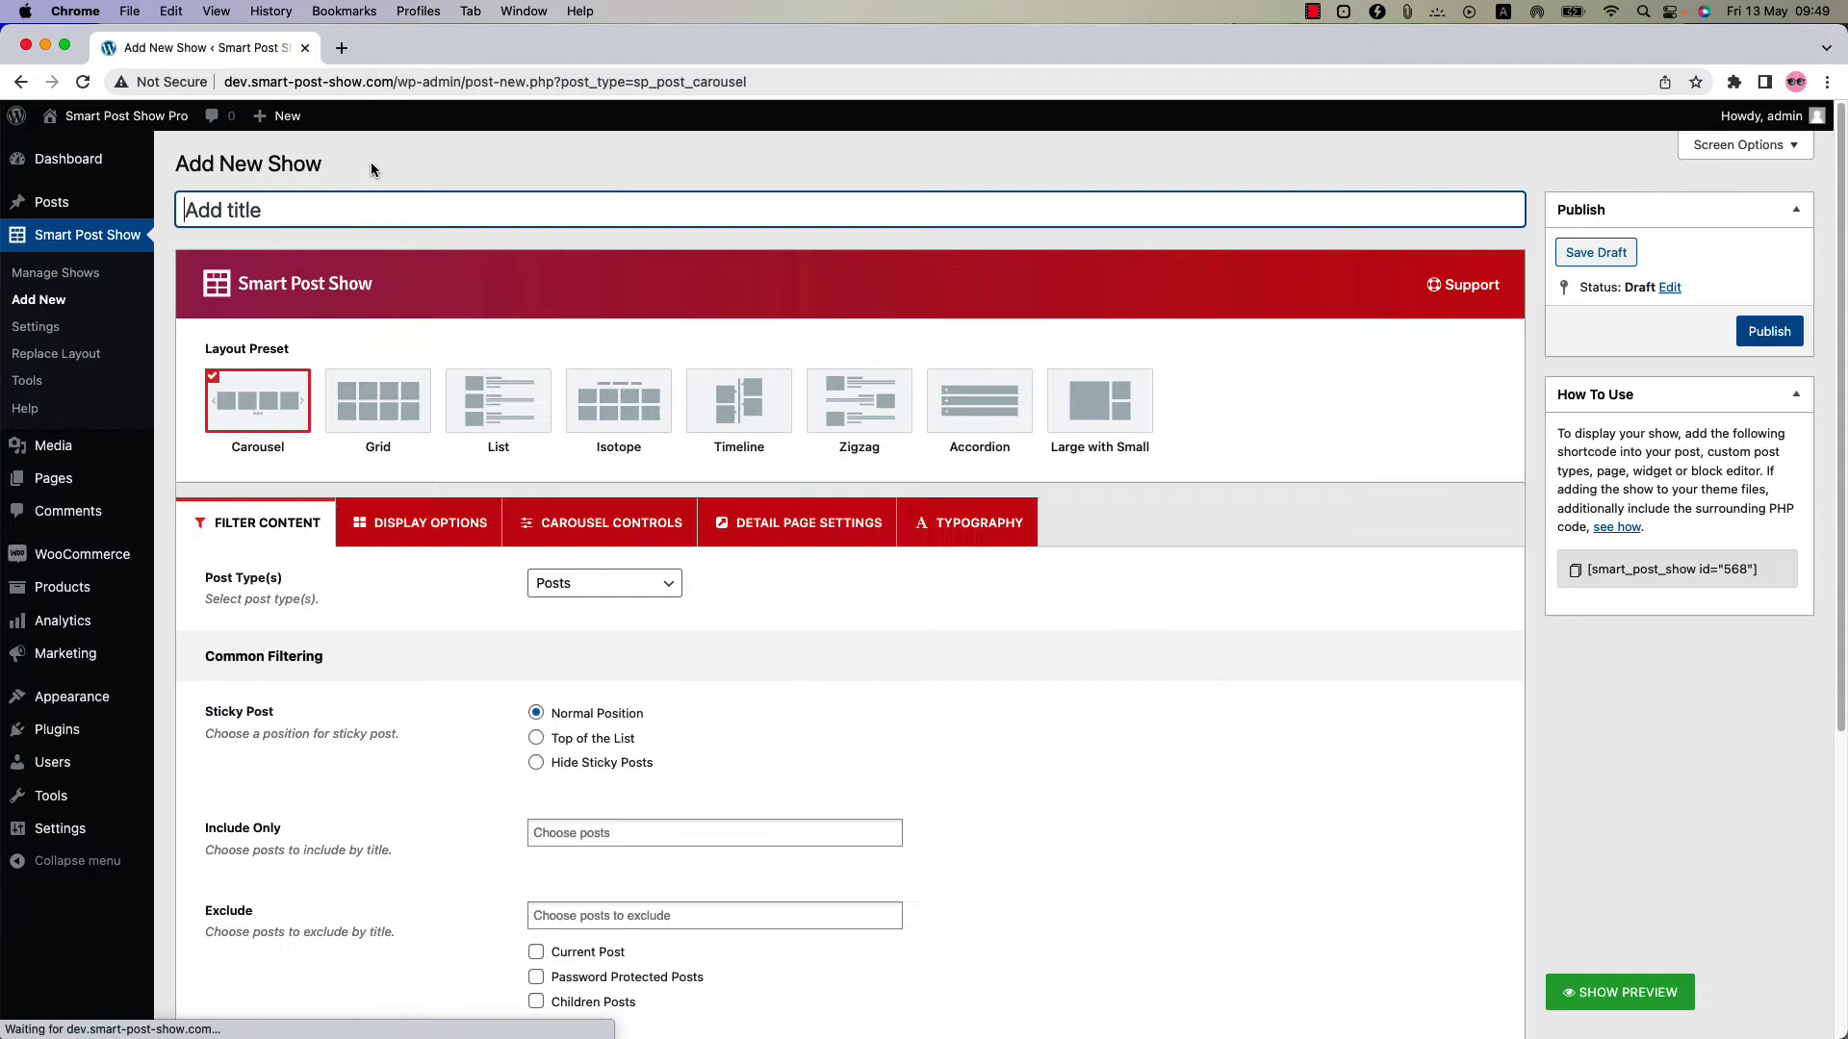
text(Test)
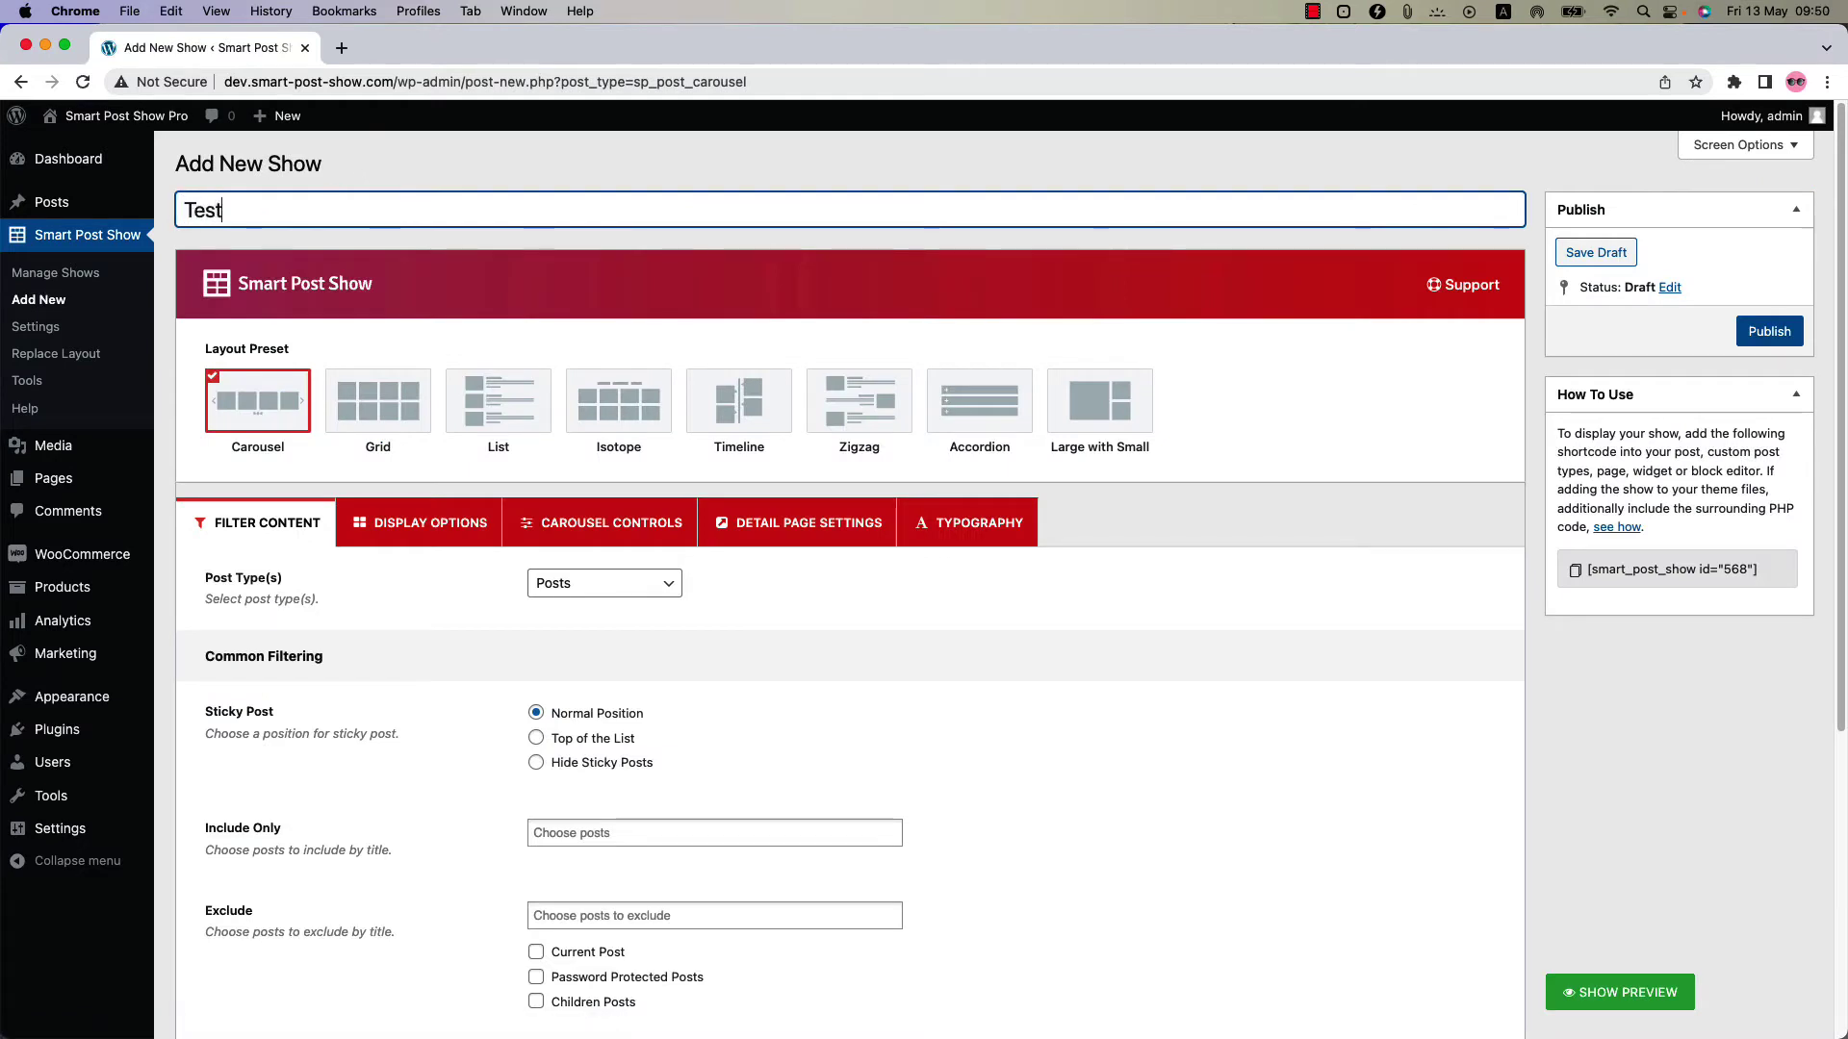
text( Show)
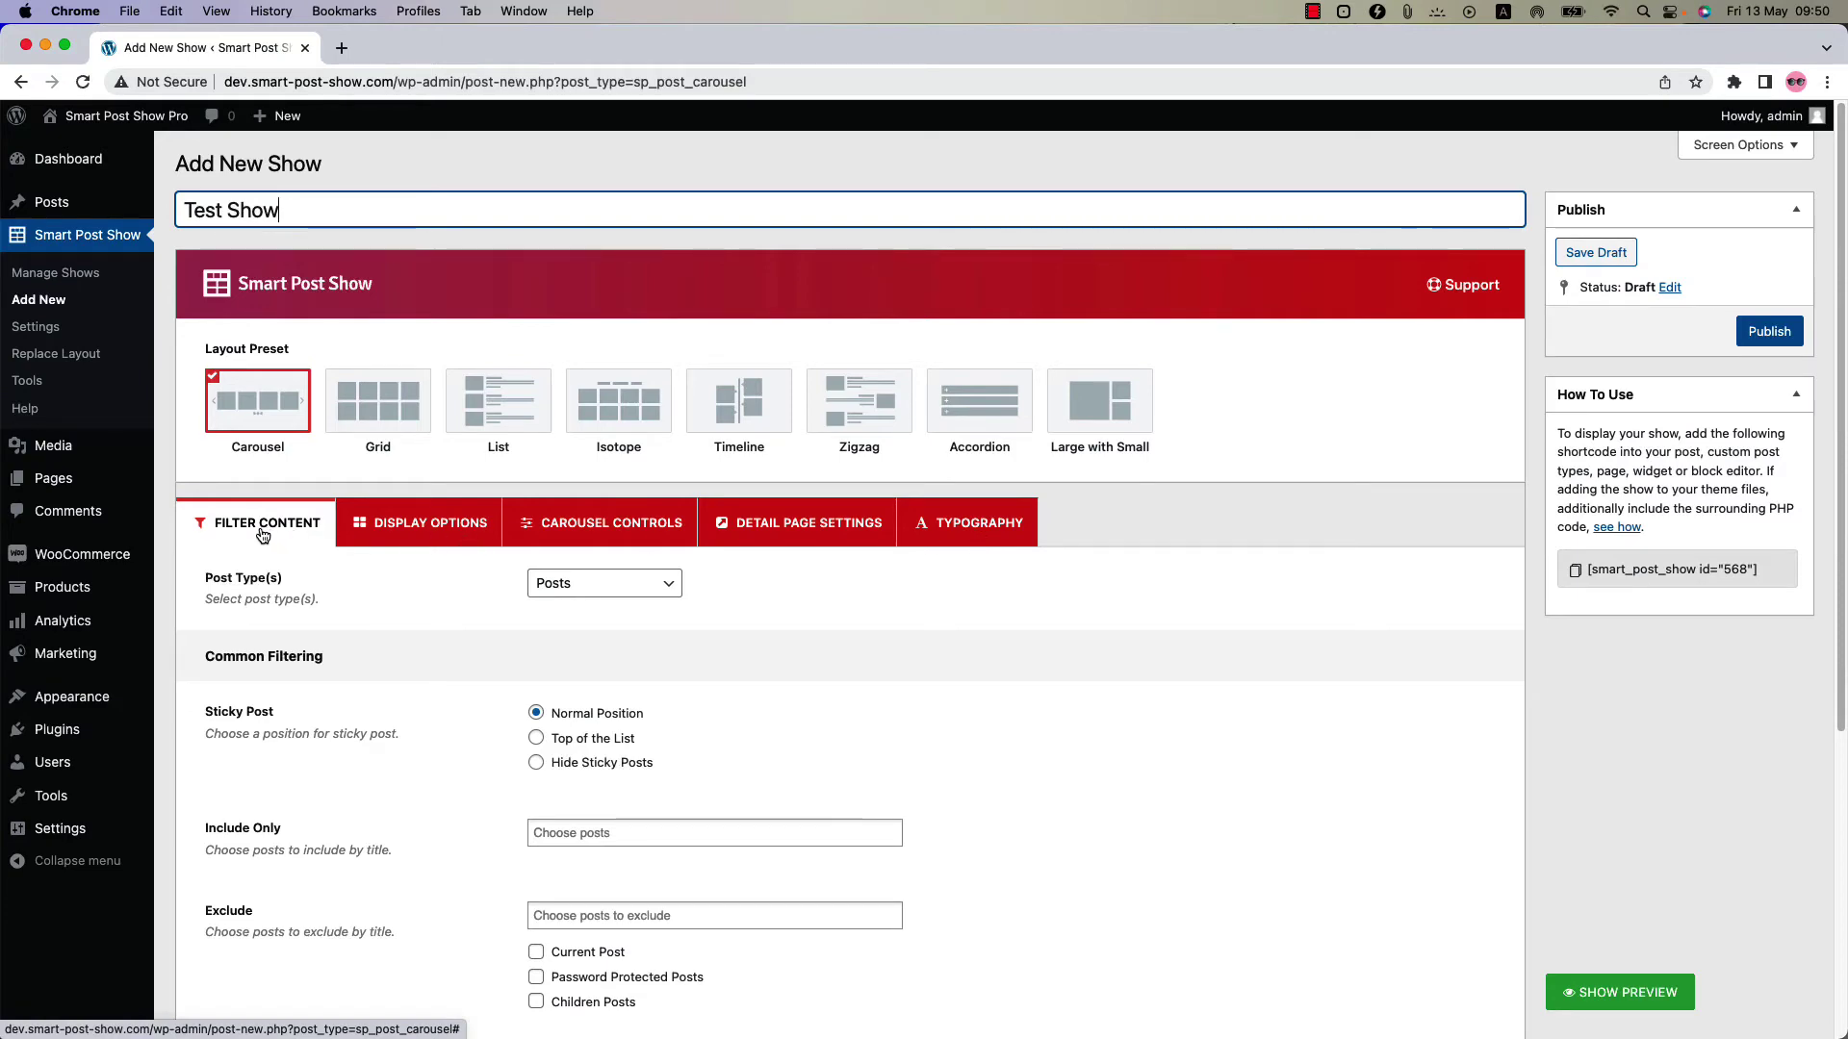
scroll(262, 534, down, 5)
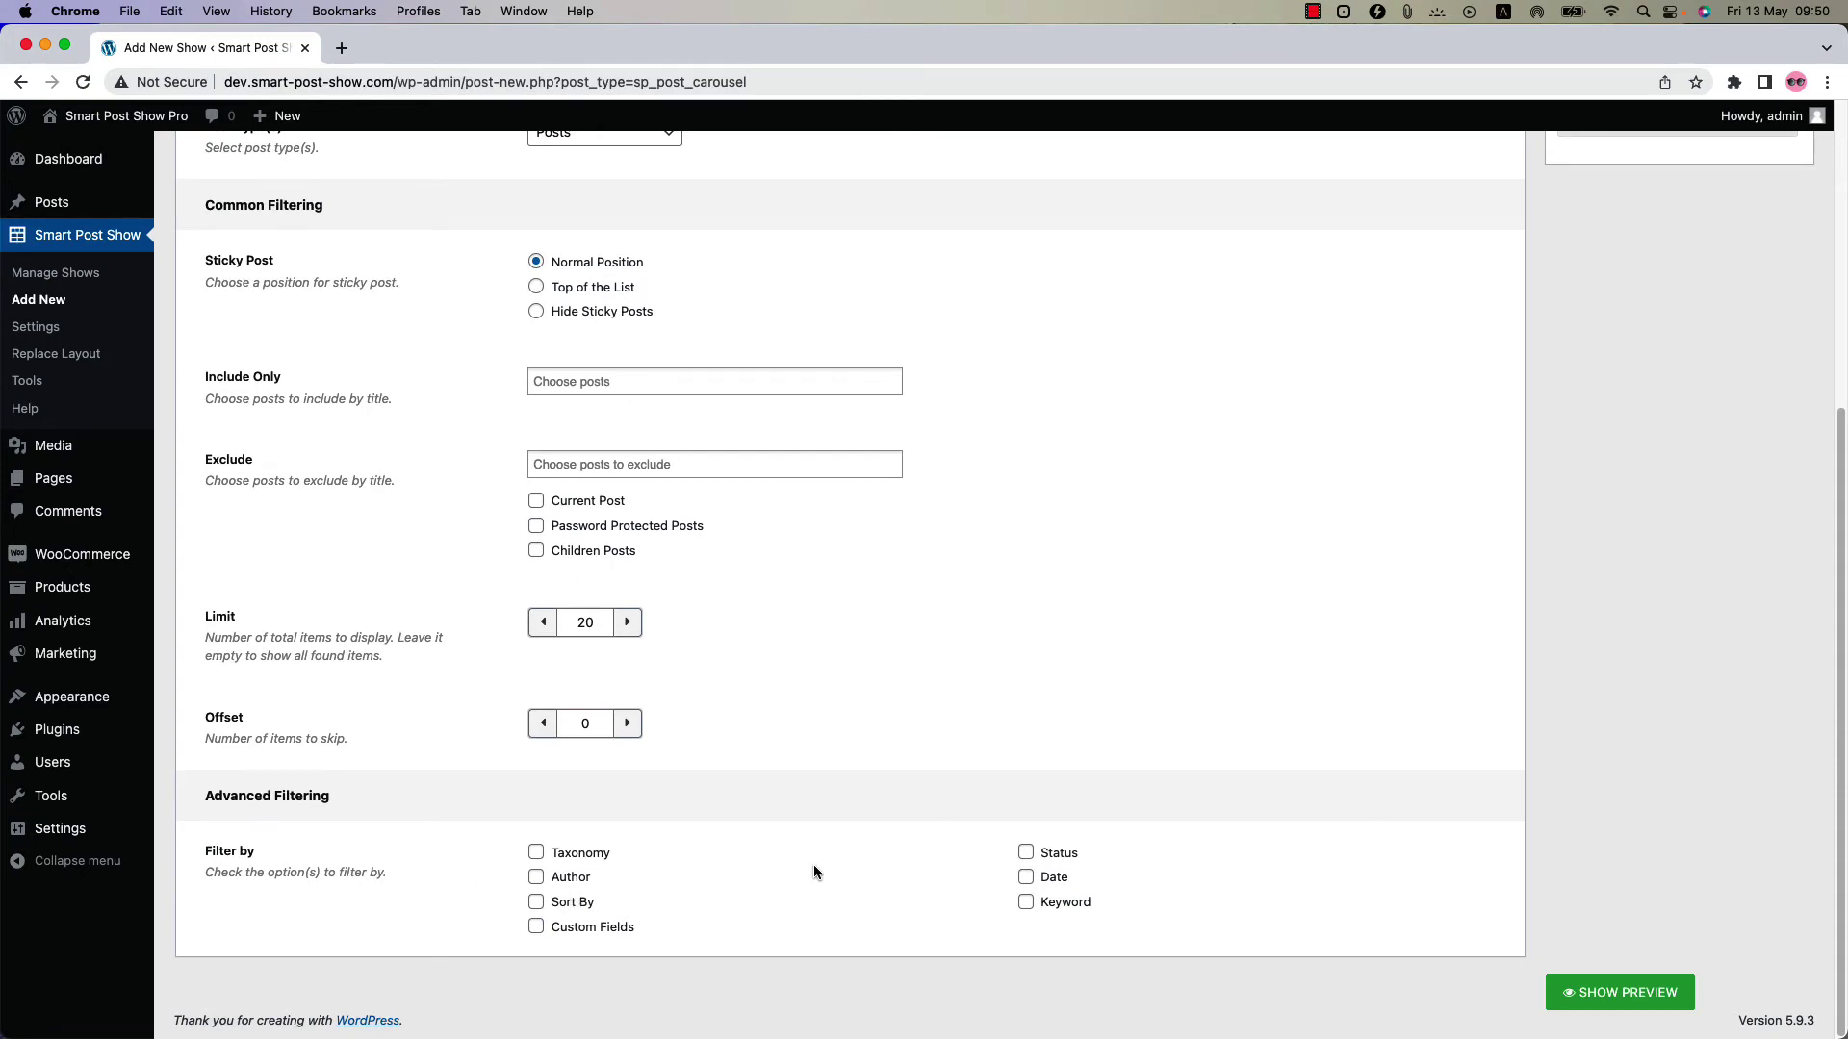
- Filter by Custom Fields using key 'Subtitle', type Text, and compare operator Not Equal (!=)
click(578, 929)
scroll(578, 936, down, 5)
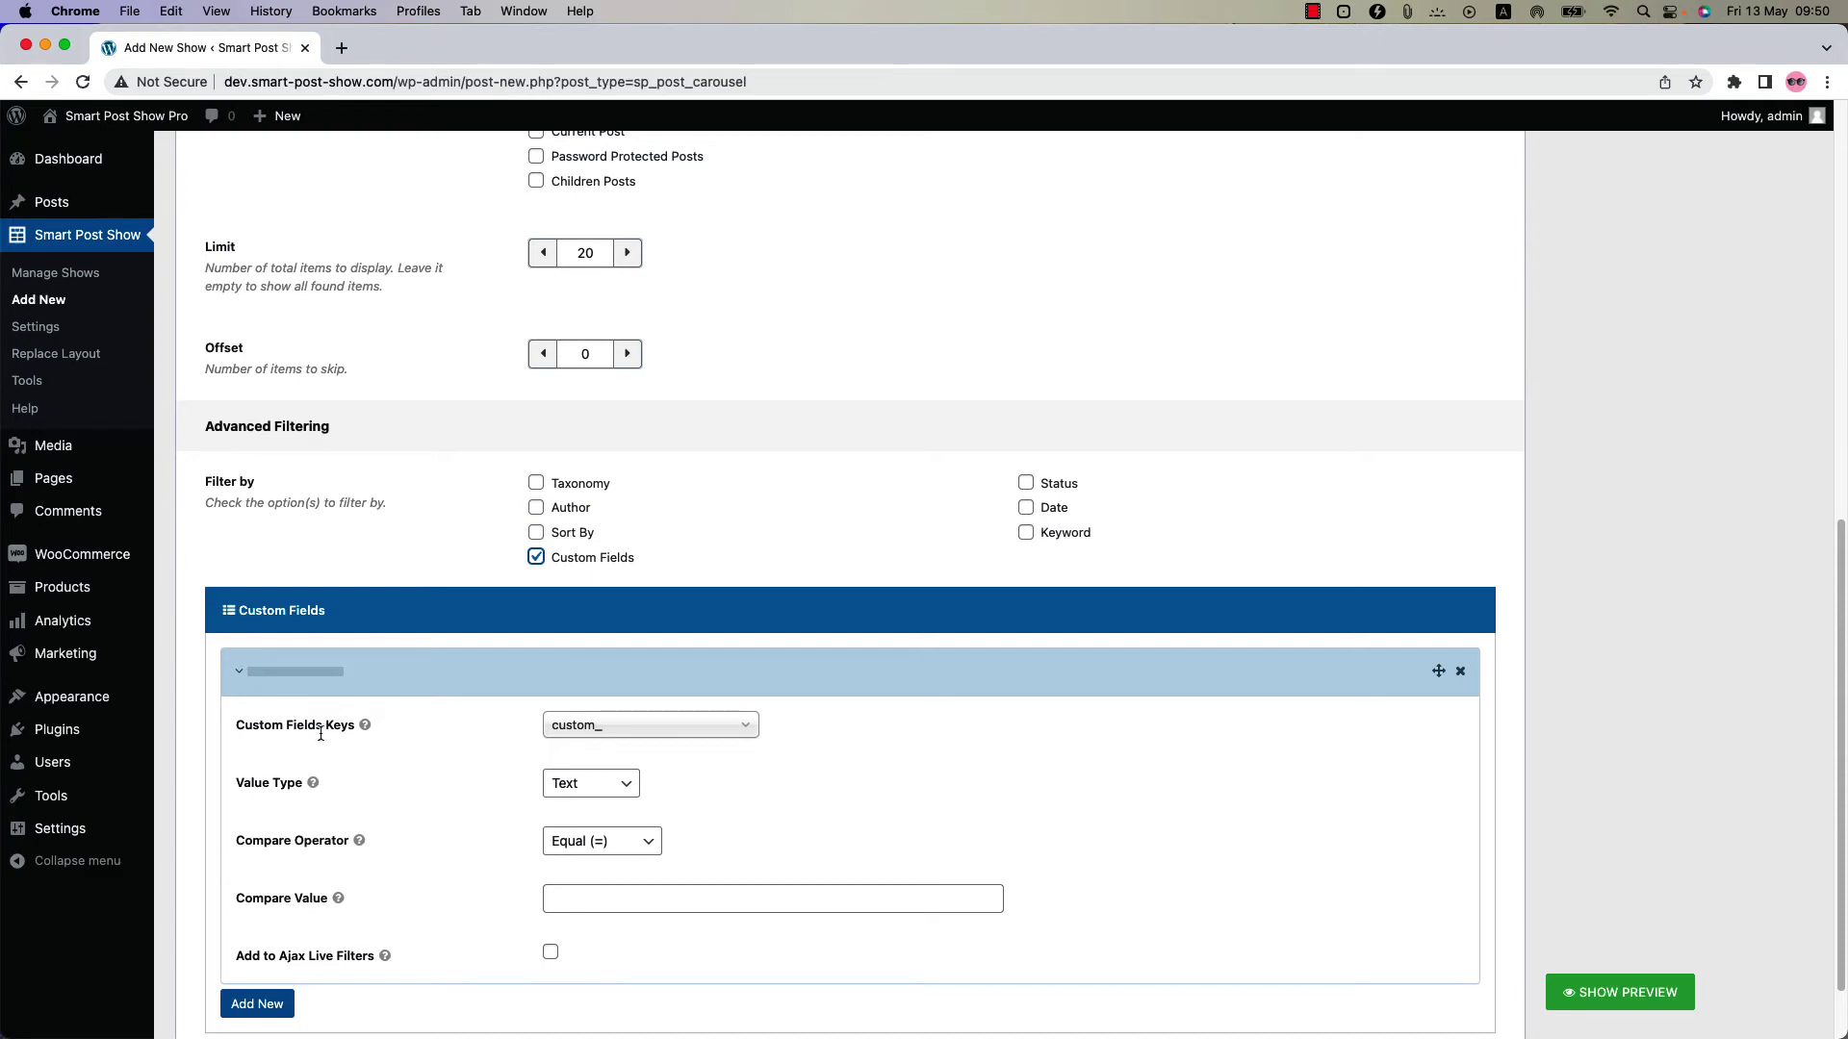
click(613, 734)
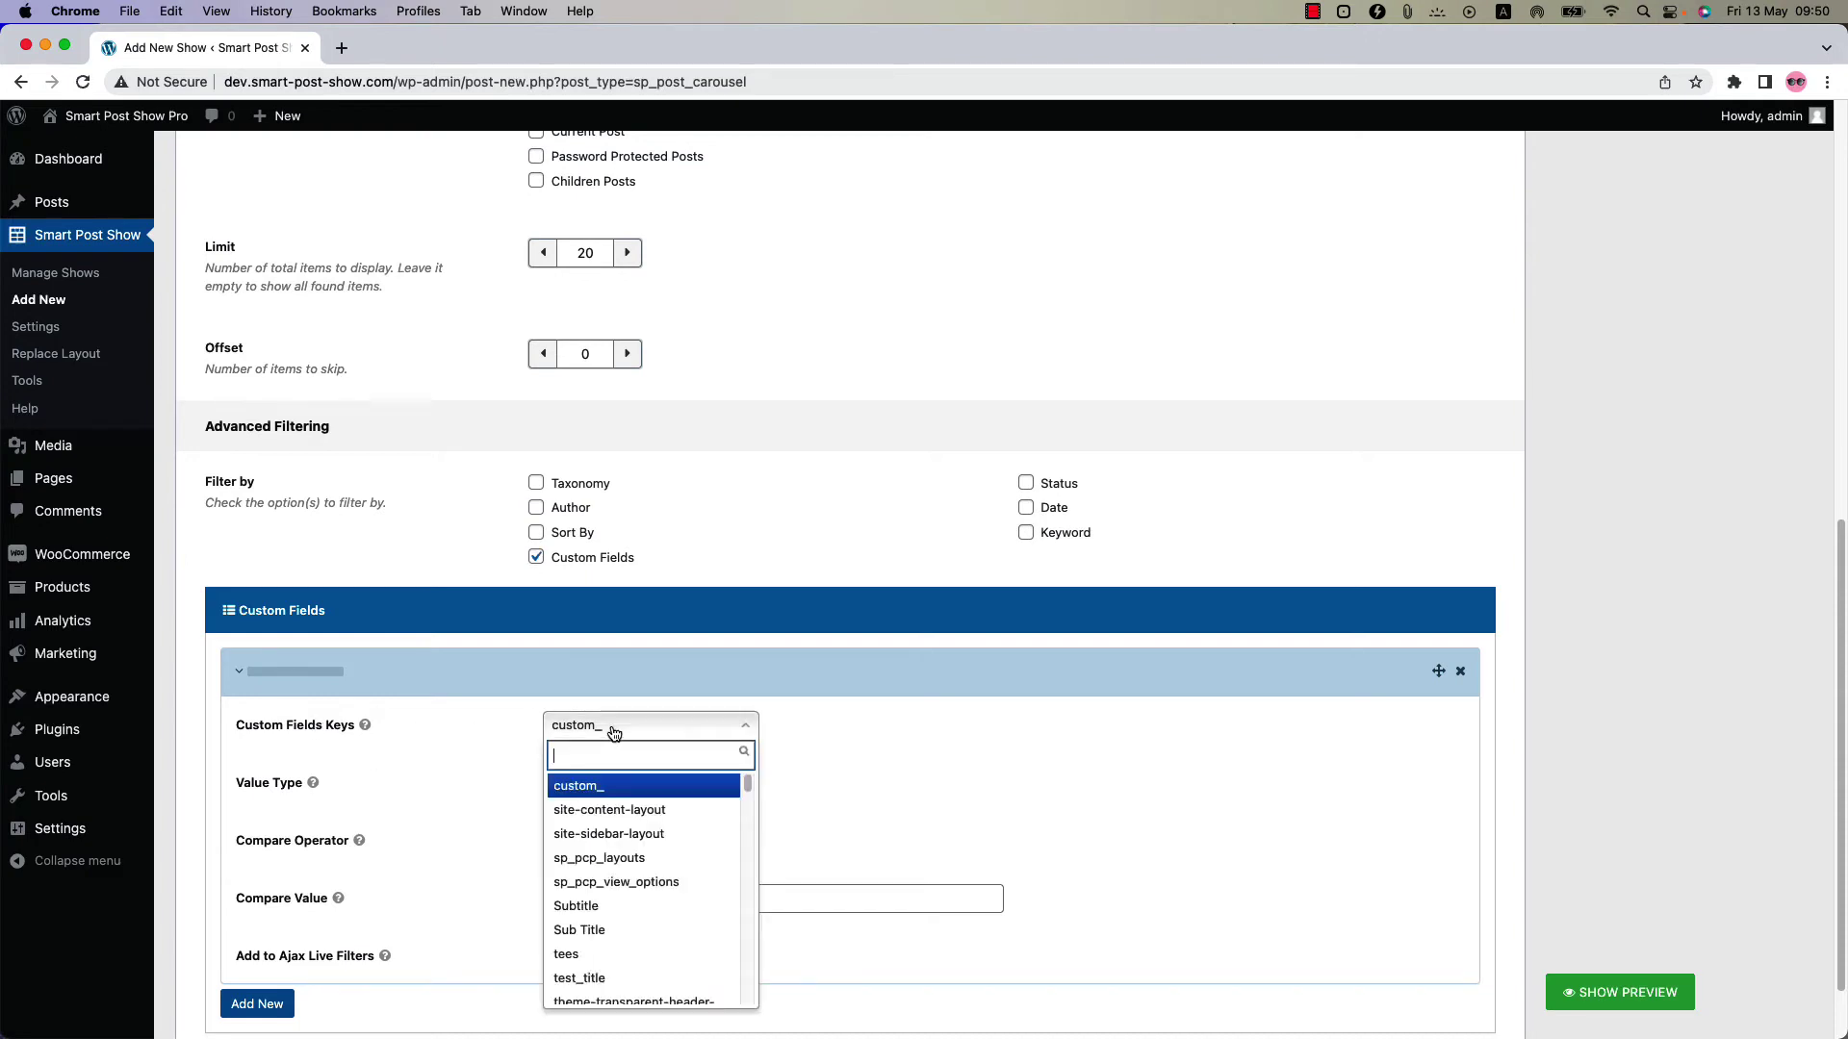
click(606, 903)
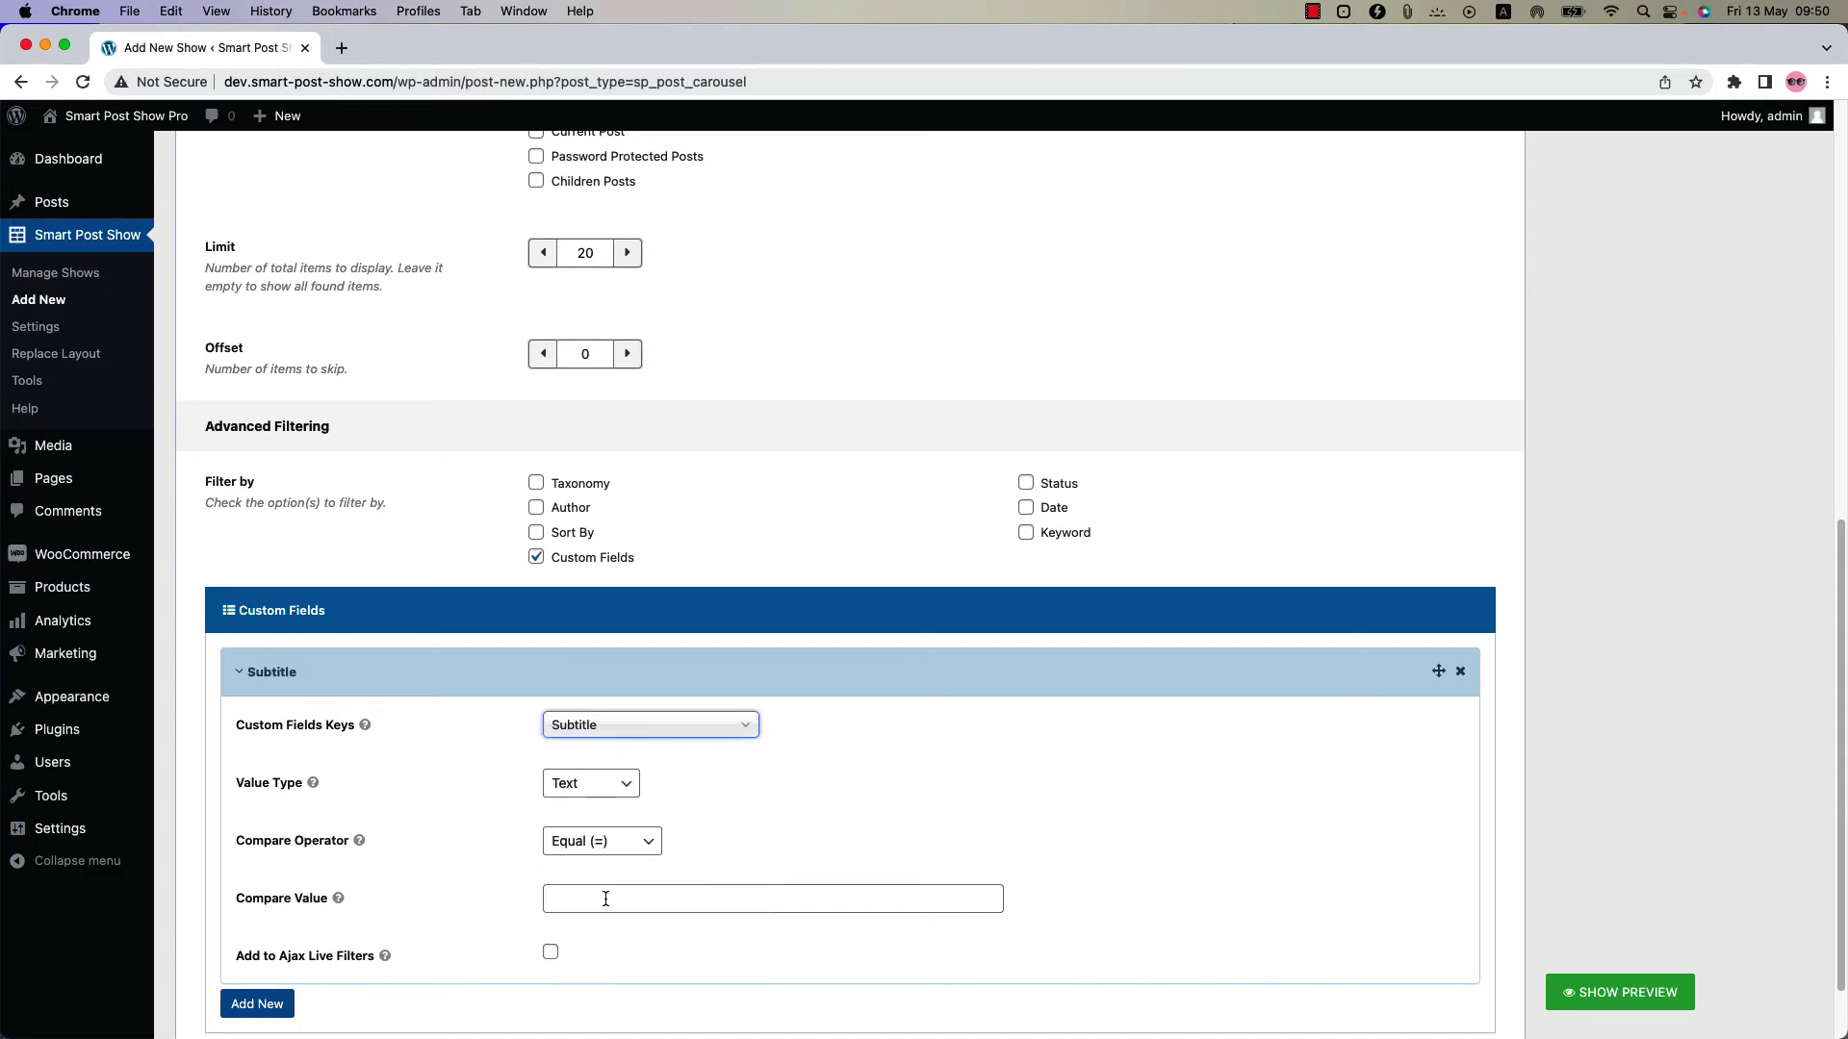
click(593, 787)
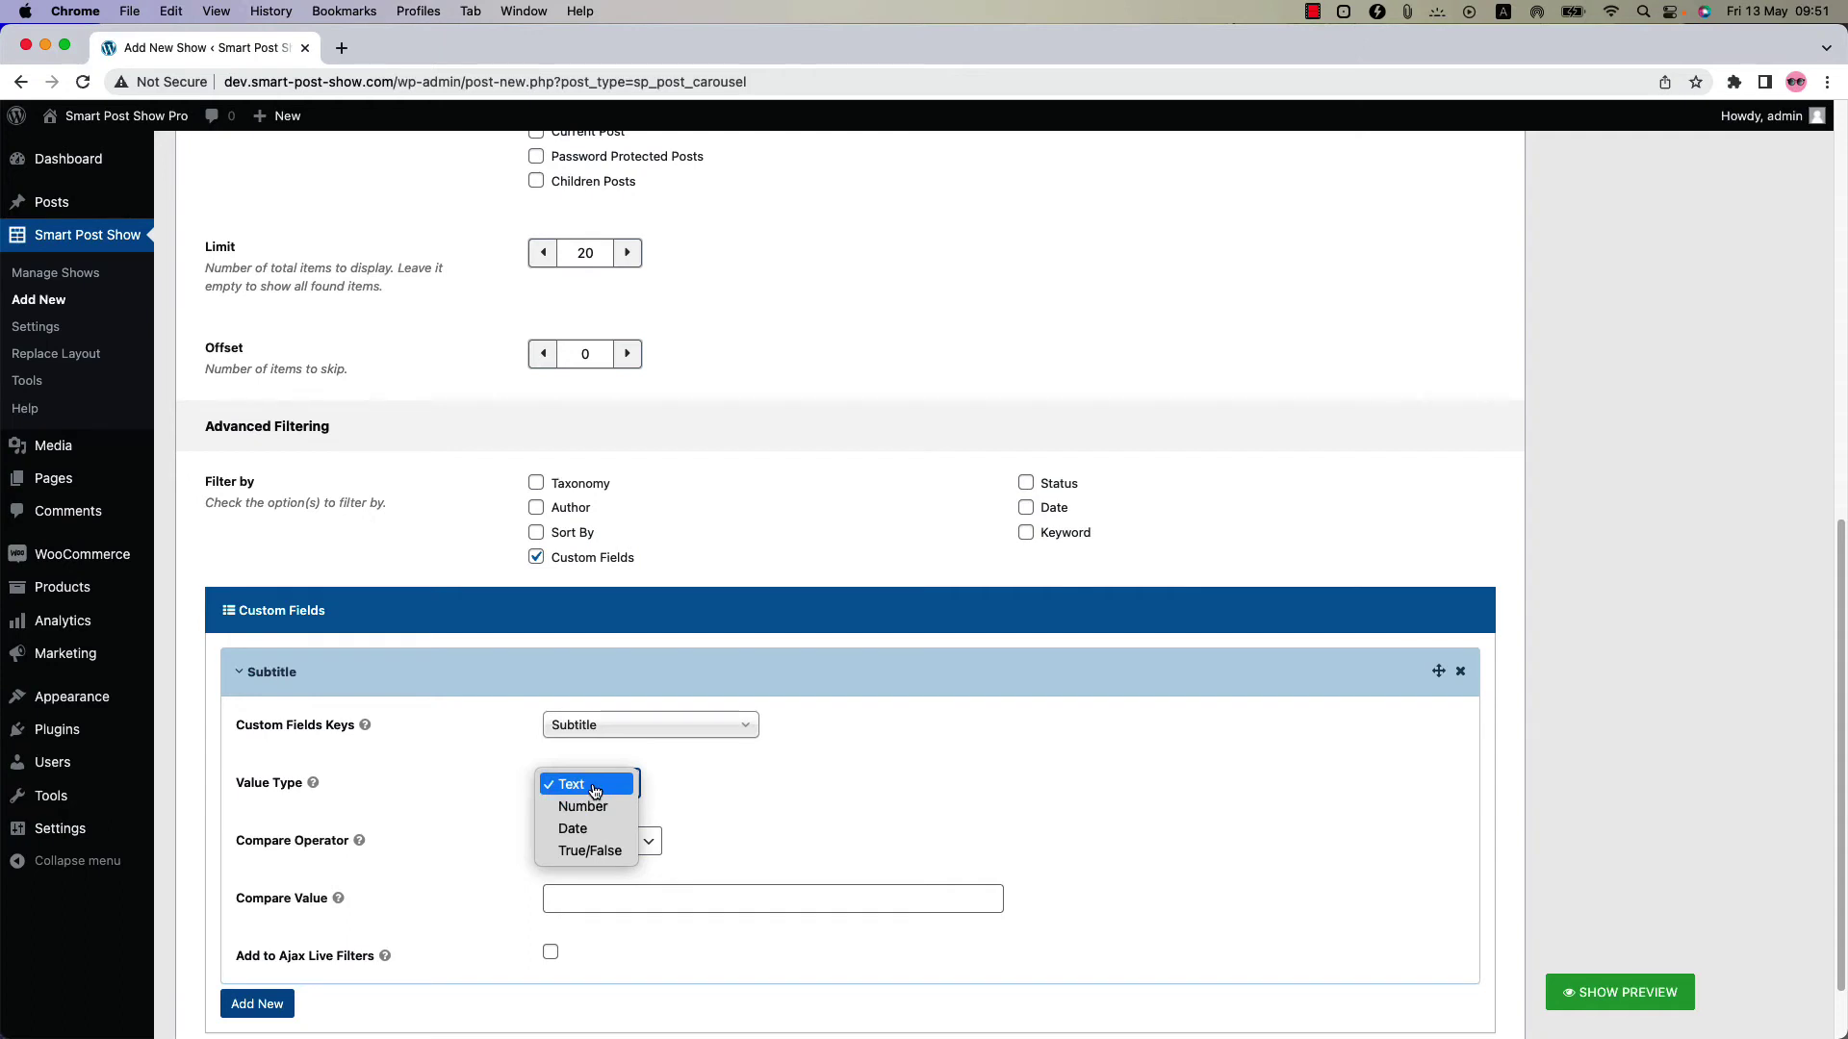
click(594, 791)
click(598, 843)
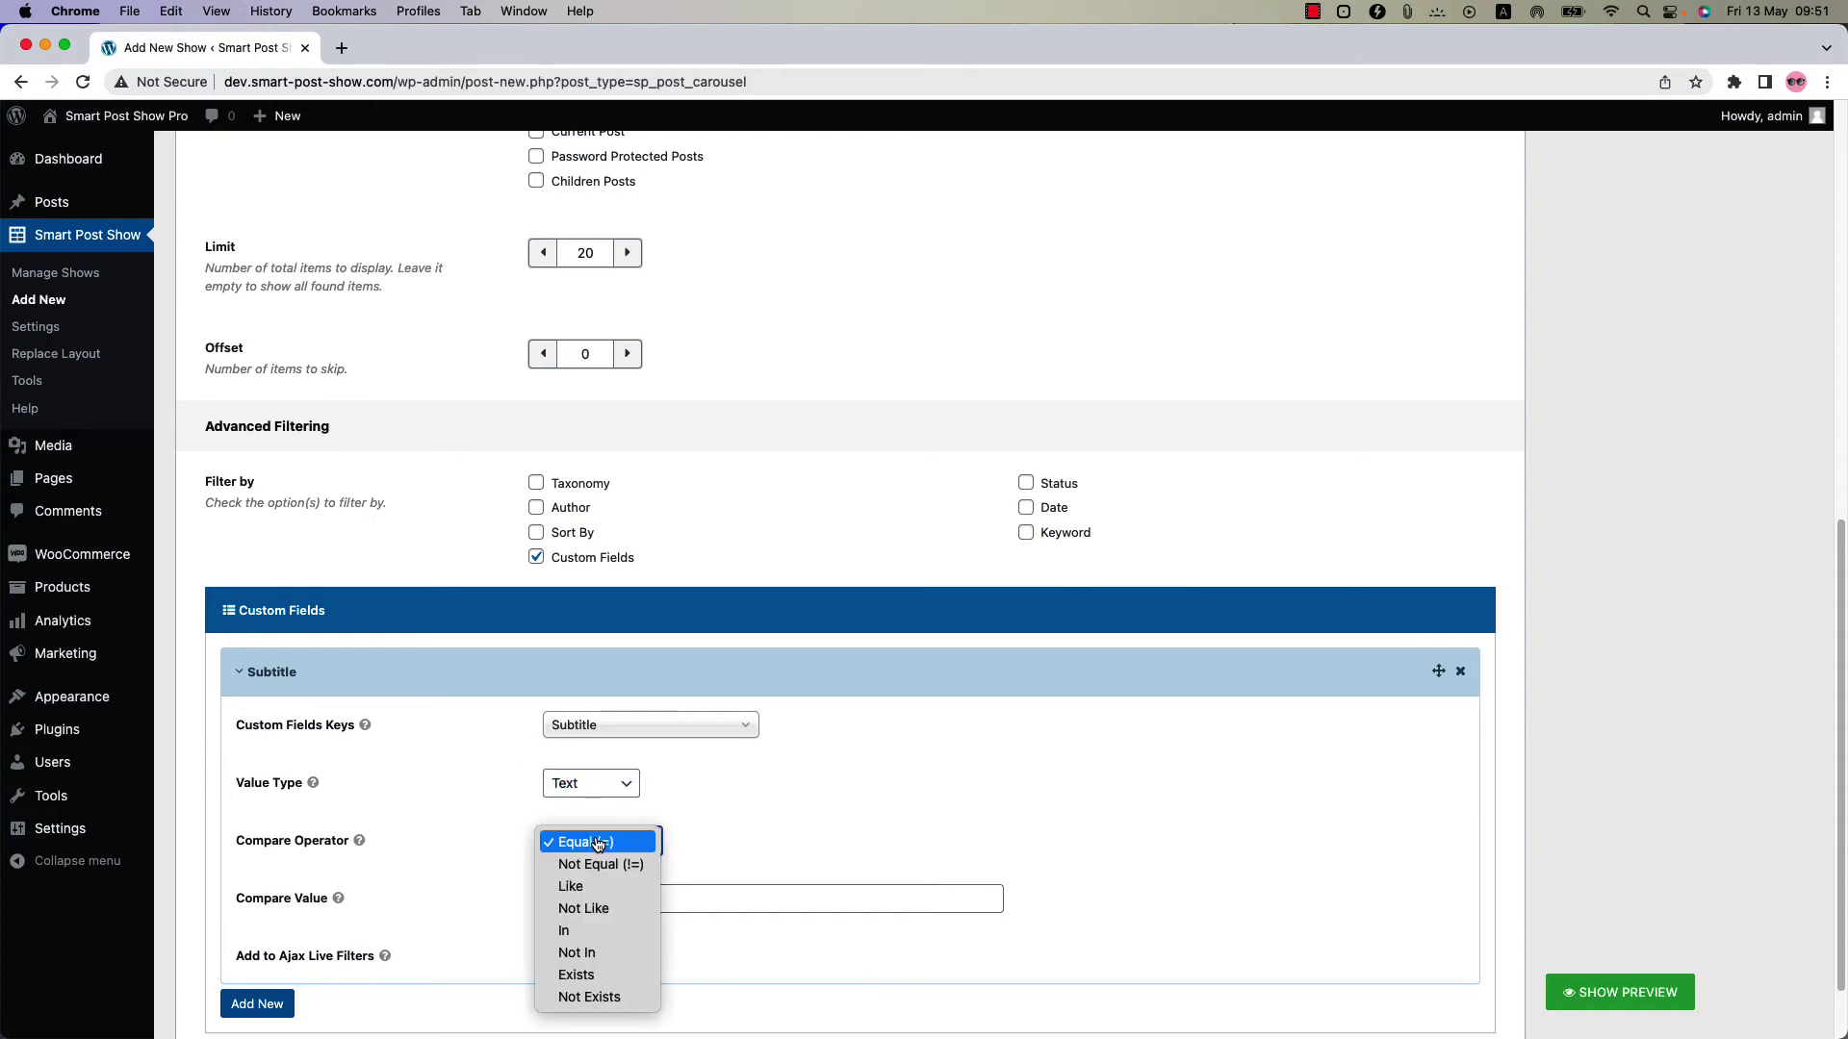
click(601, 865)
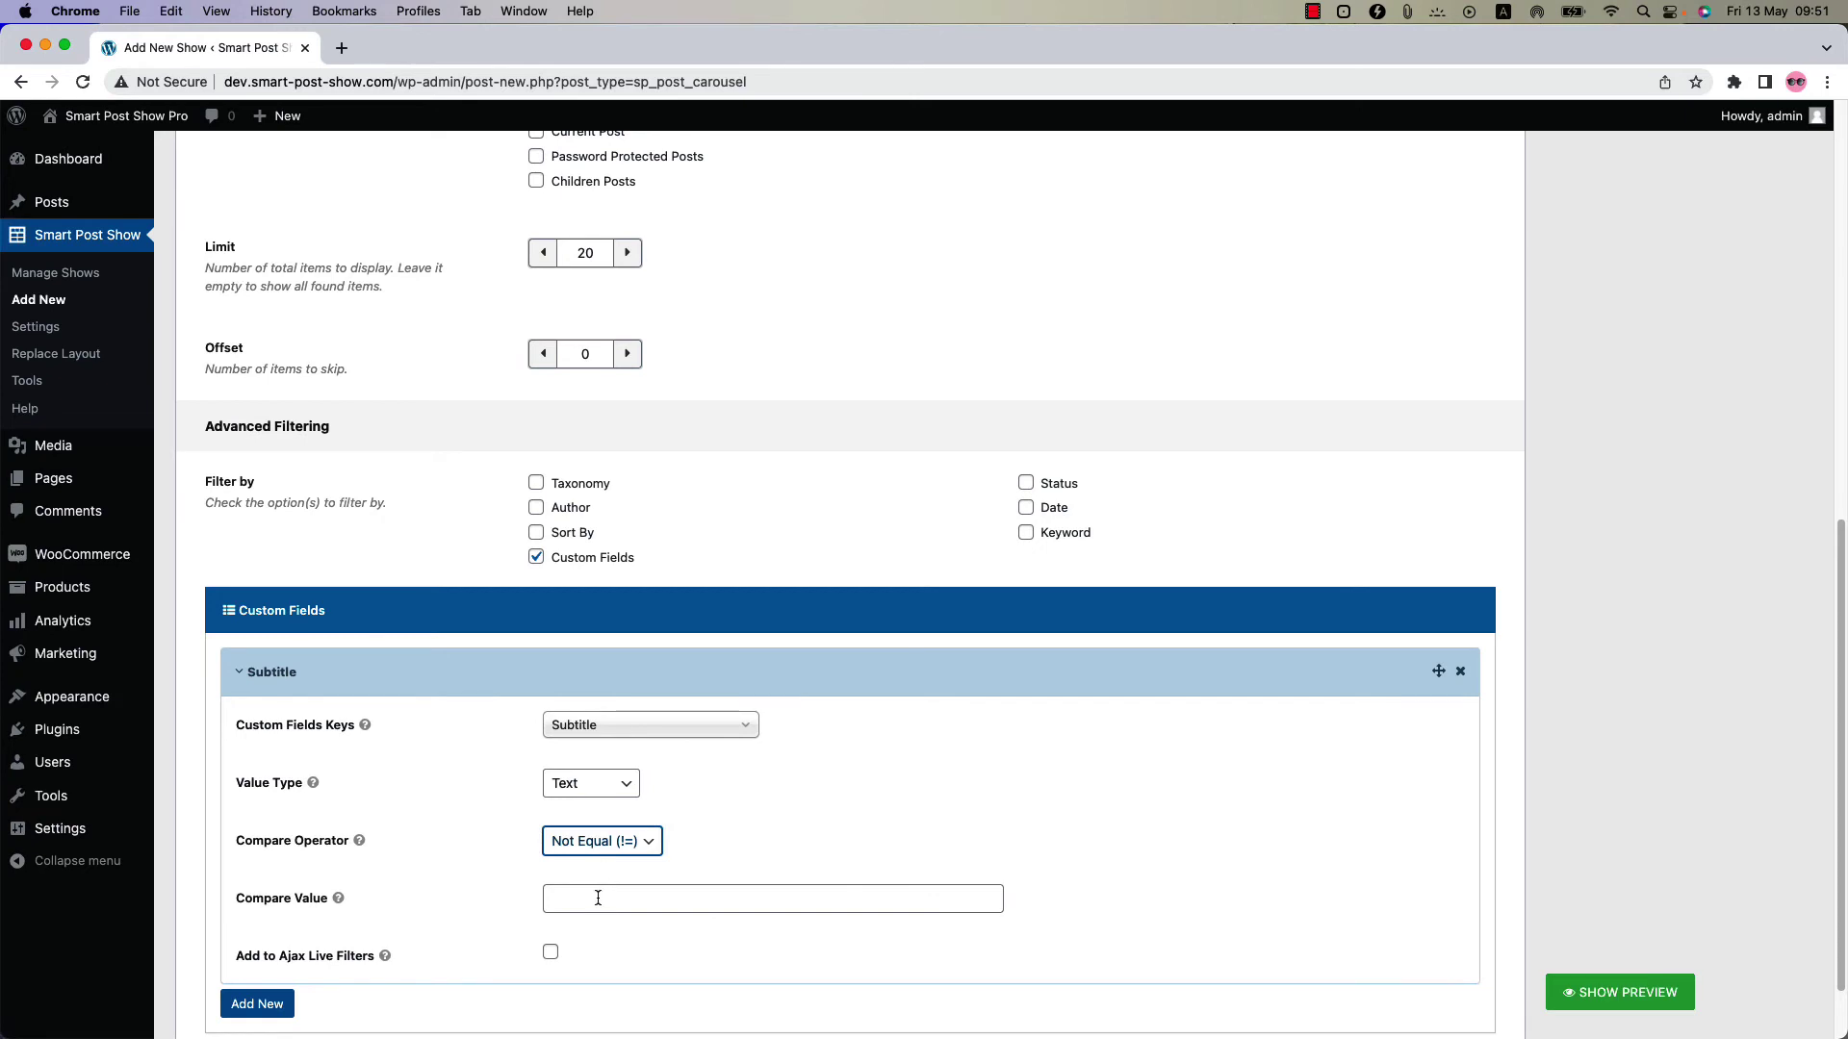
click(598, 899)
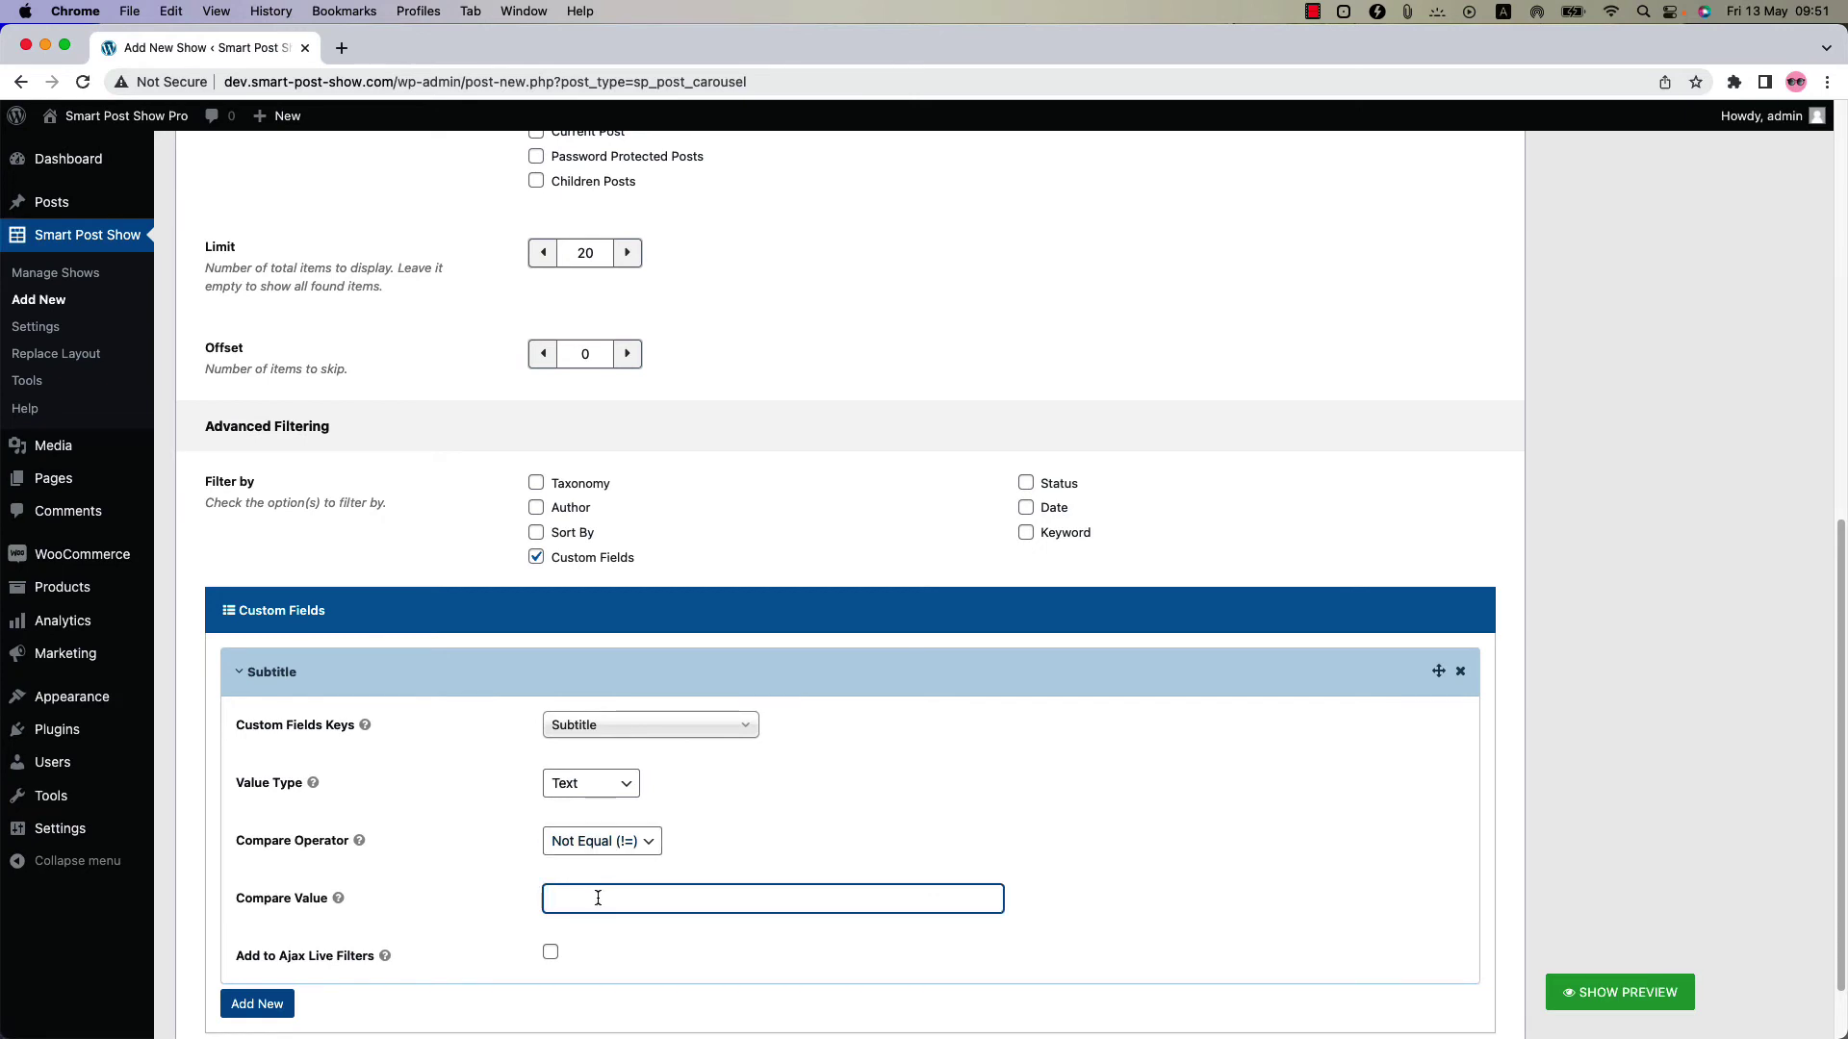
- Preview the Test Show carousel, advance it one post, and publish the show
click(1594, 996)
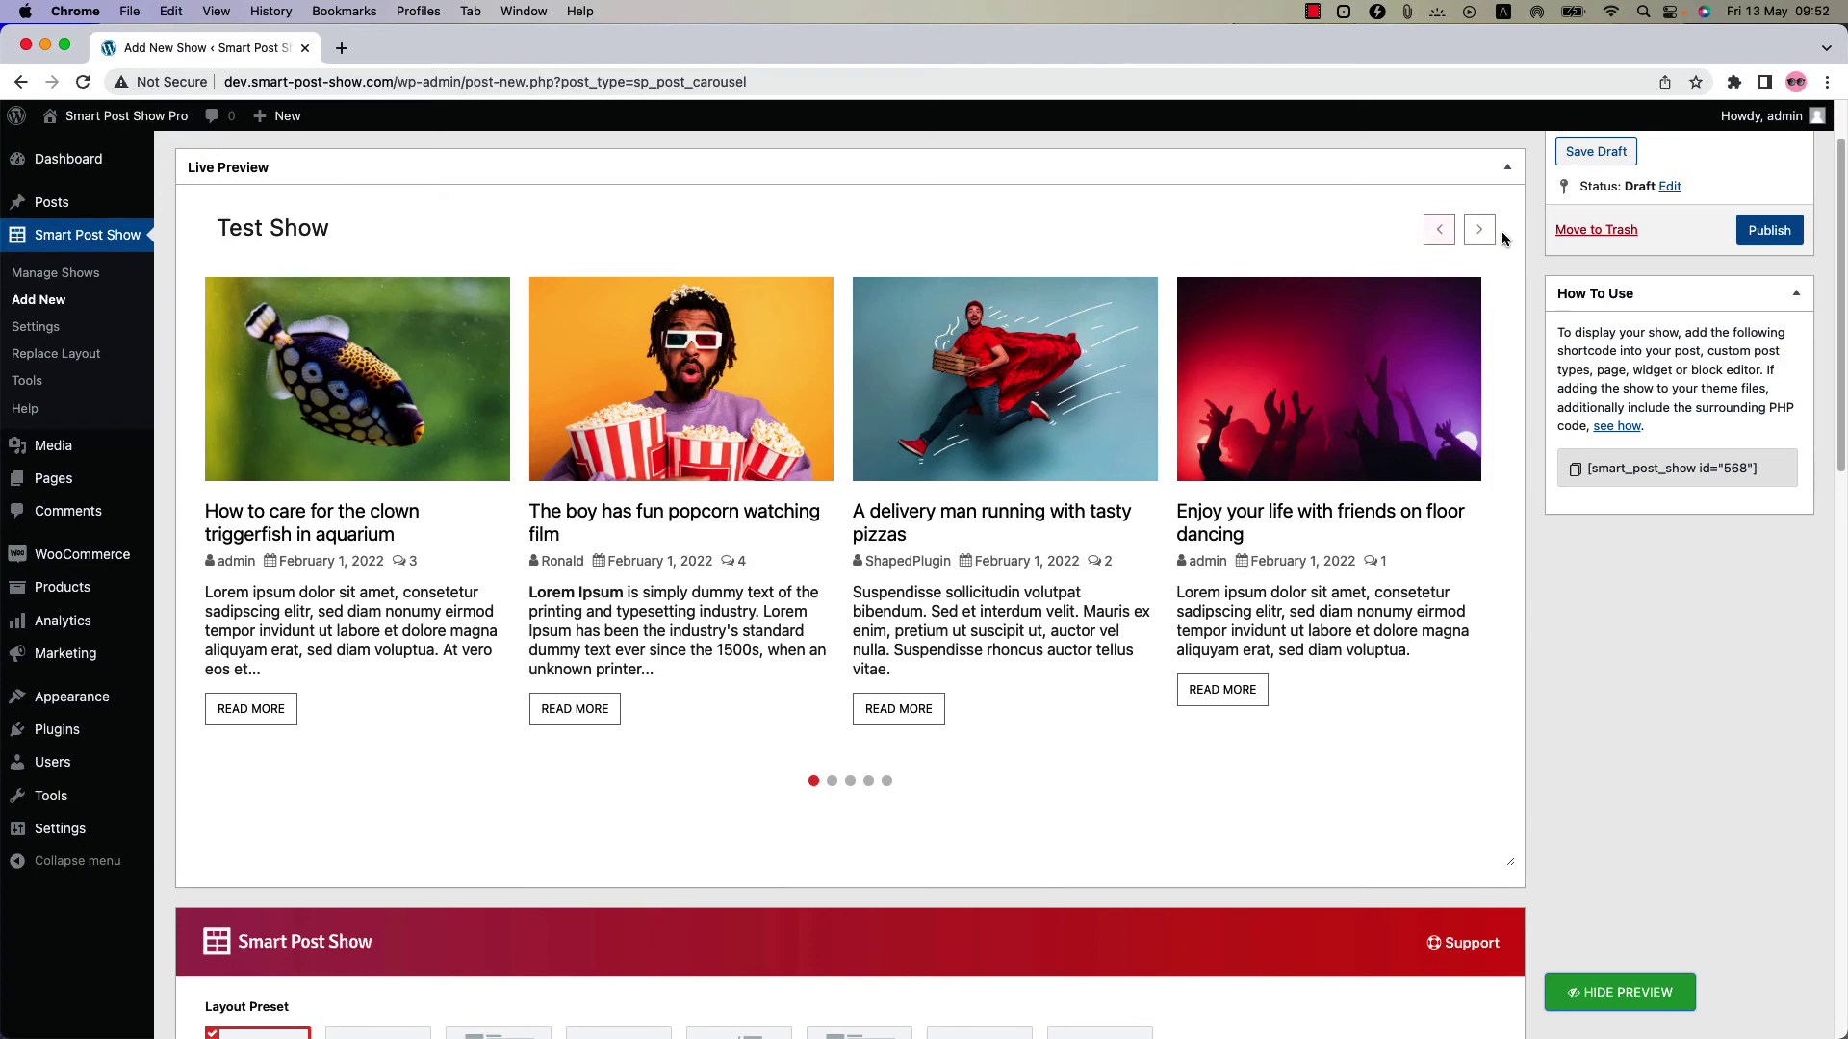
click(1472, 236)
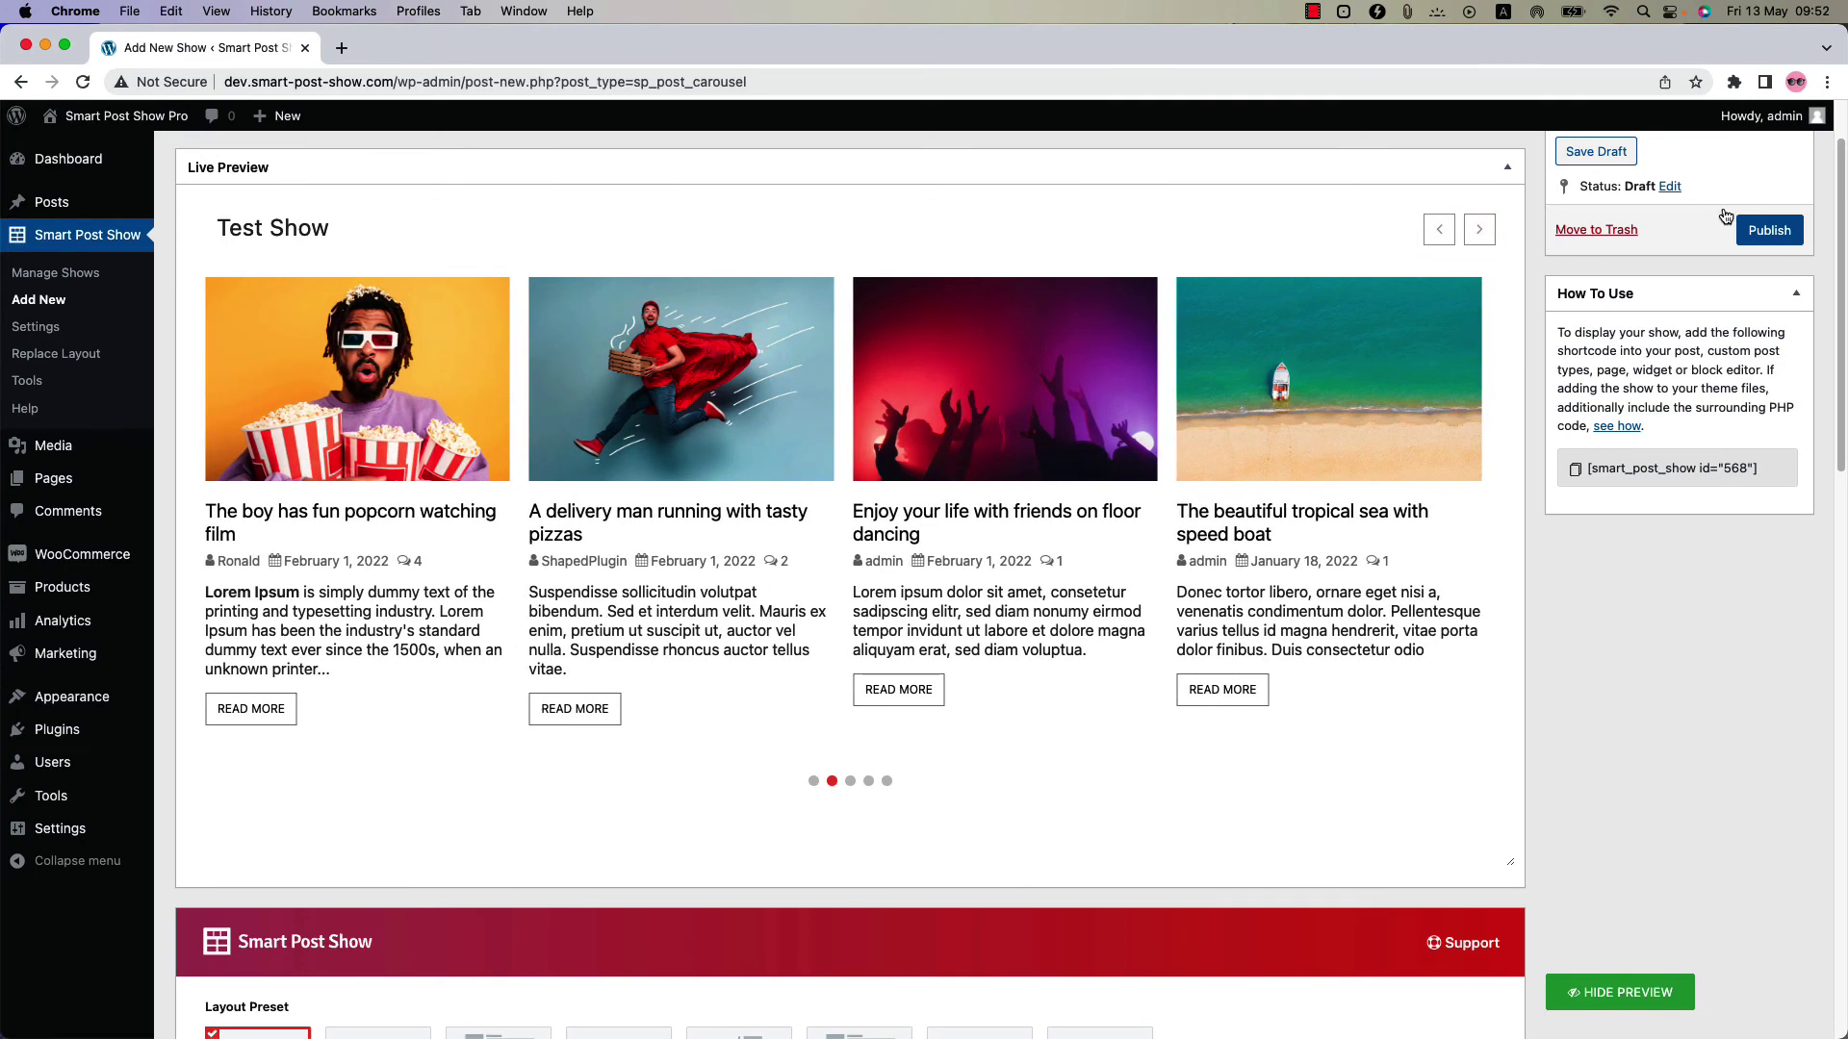
click(1761, 231)
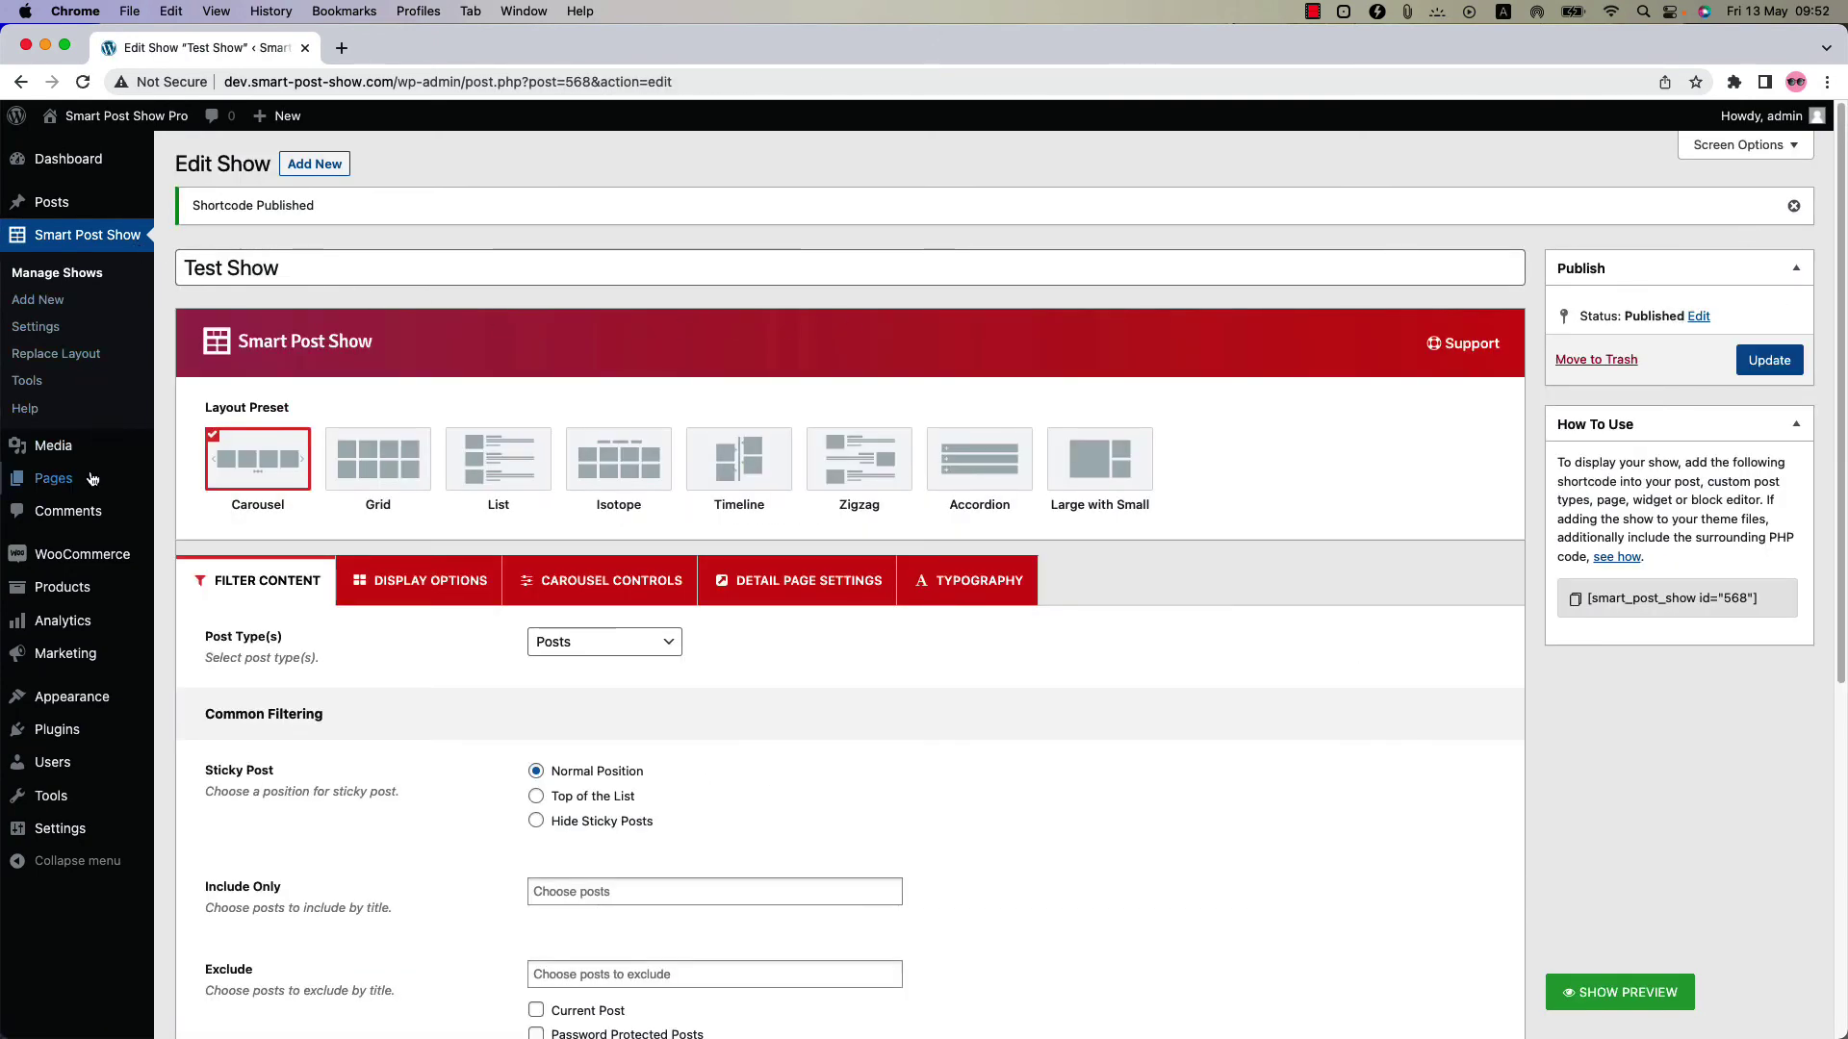
- Start a new page and embed Test Show (#568) through the Smart Post Show Pro block
super+click(202, 508)
click(407, 44)
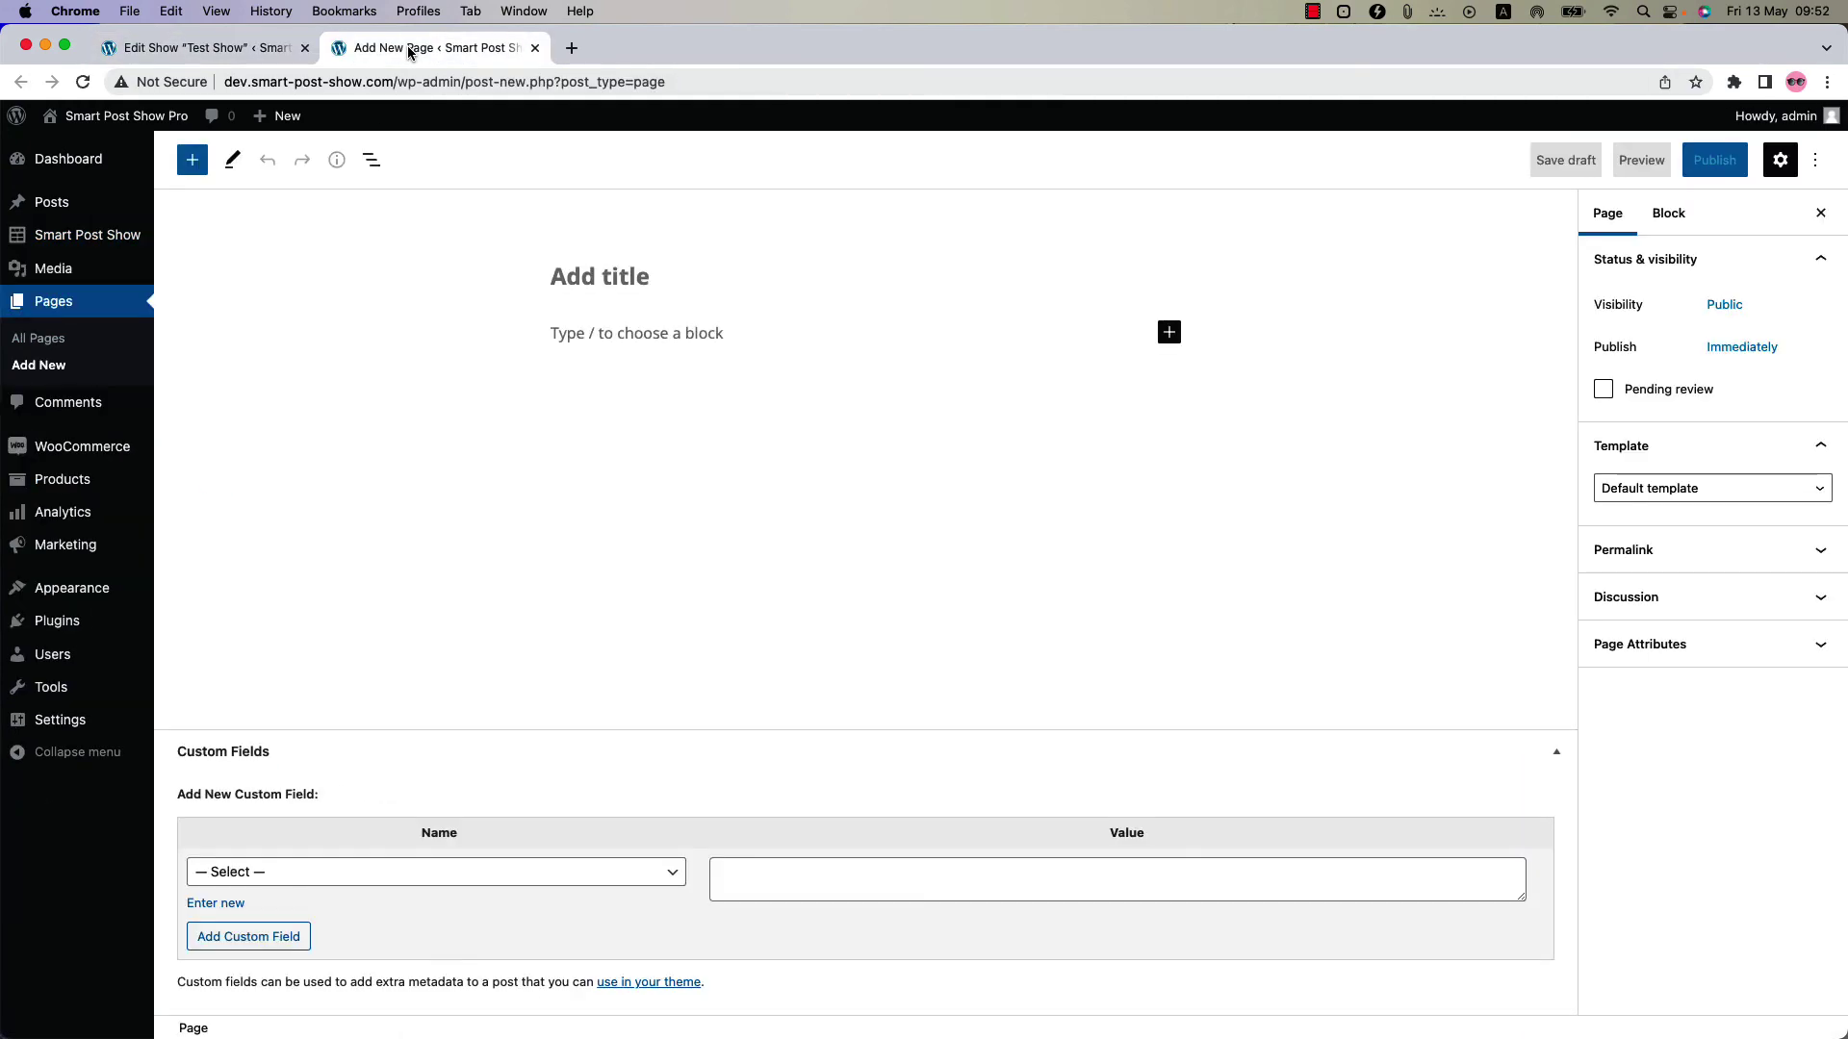
click(193, 160)
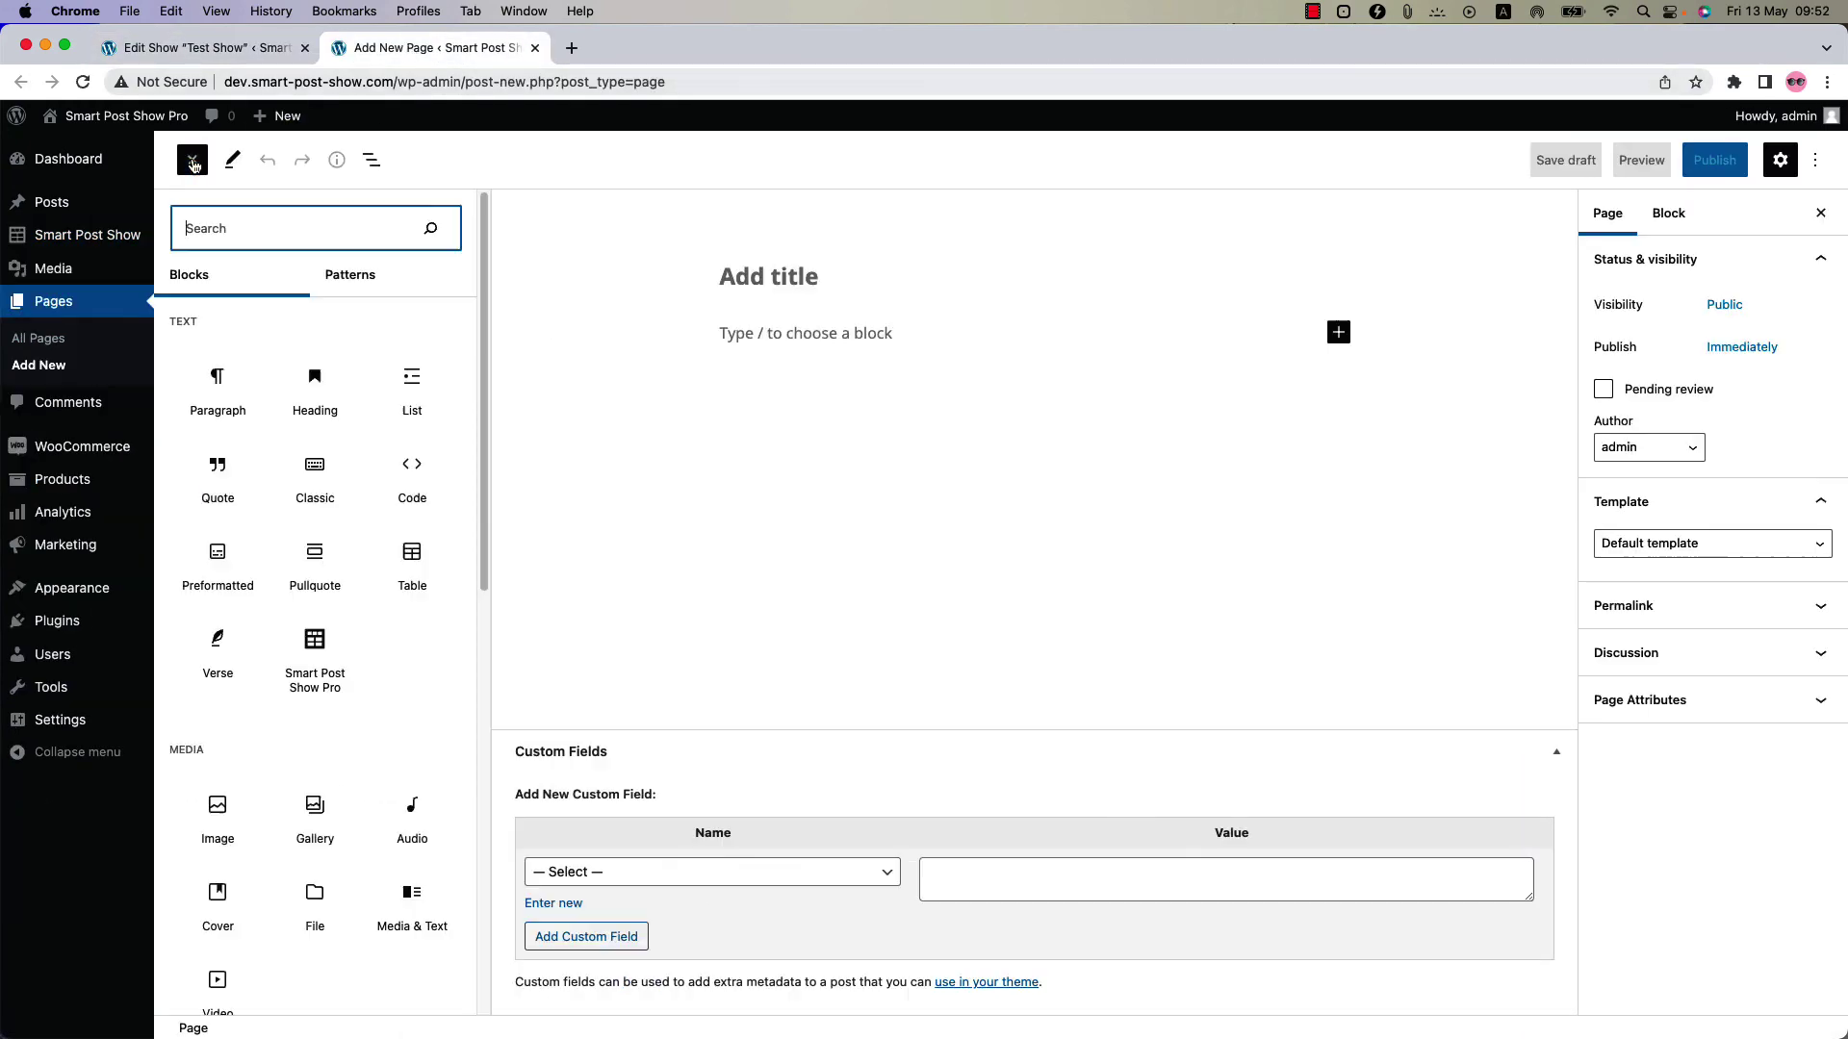
click(315, 660)
click(782, 449)
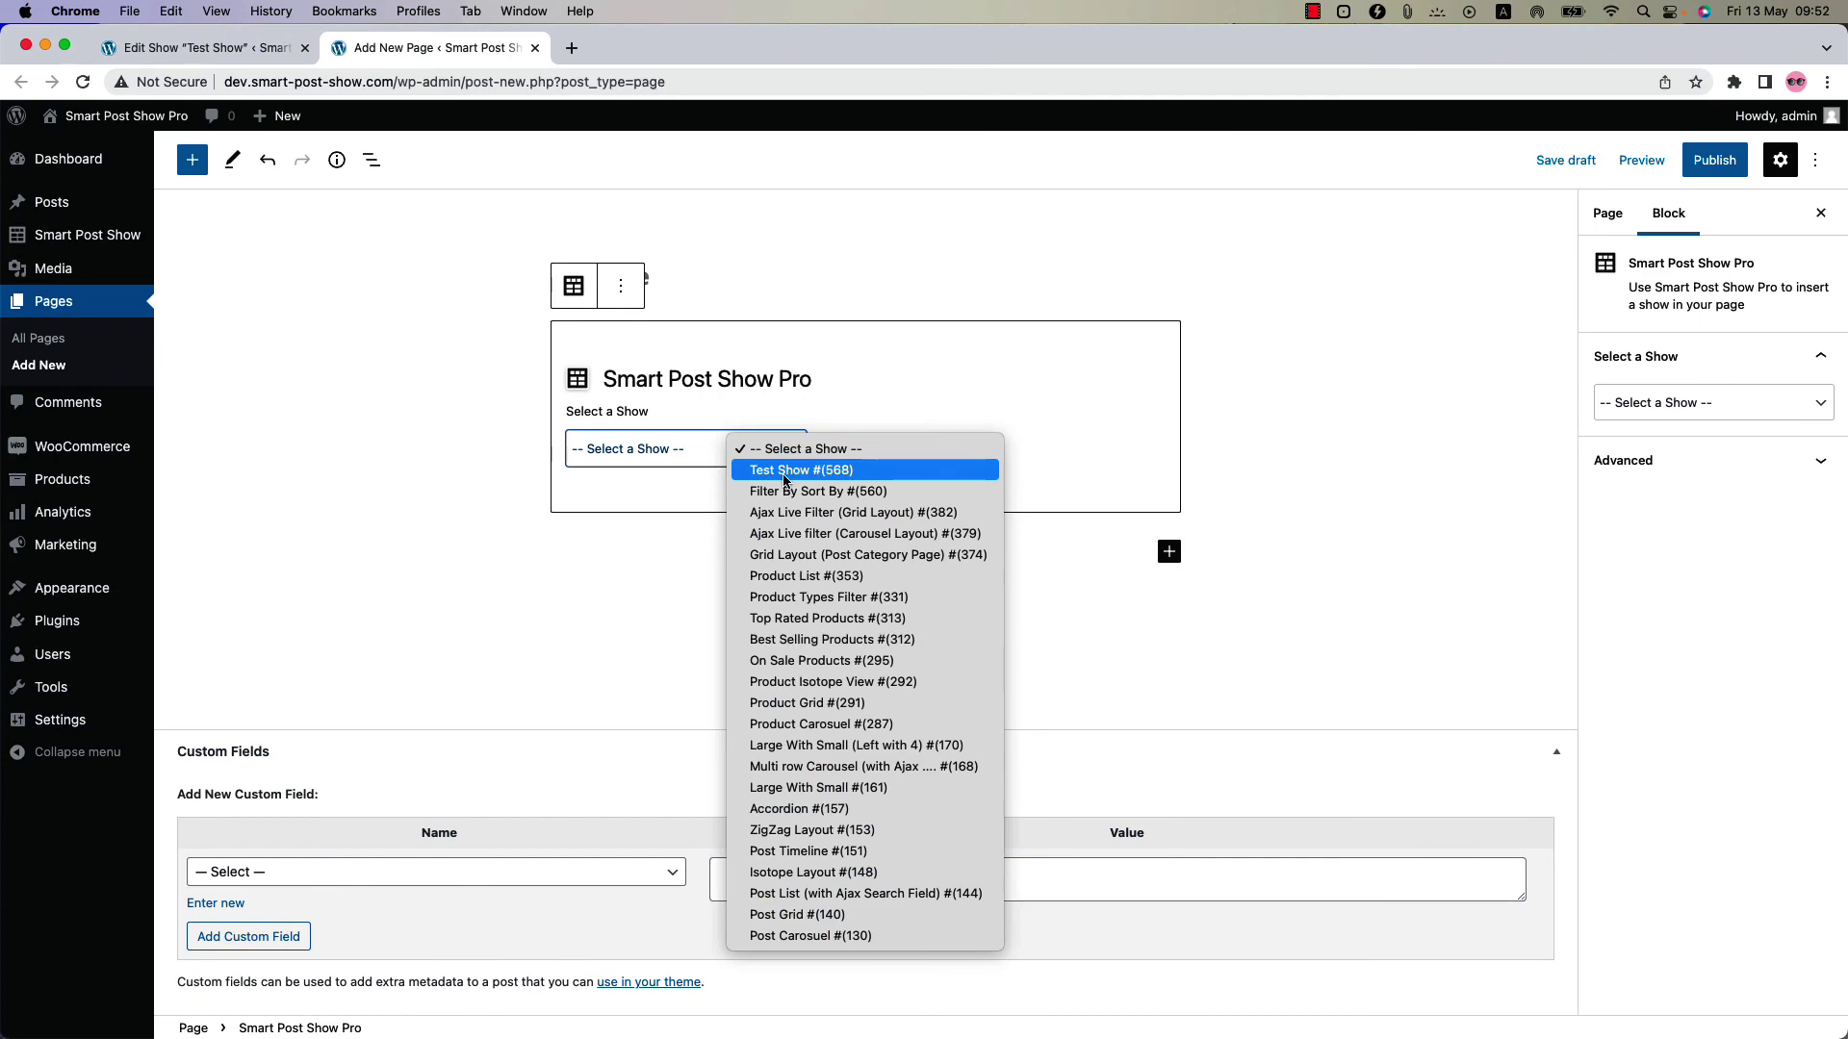
click(781, 470)
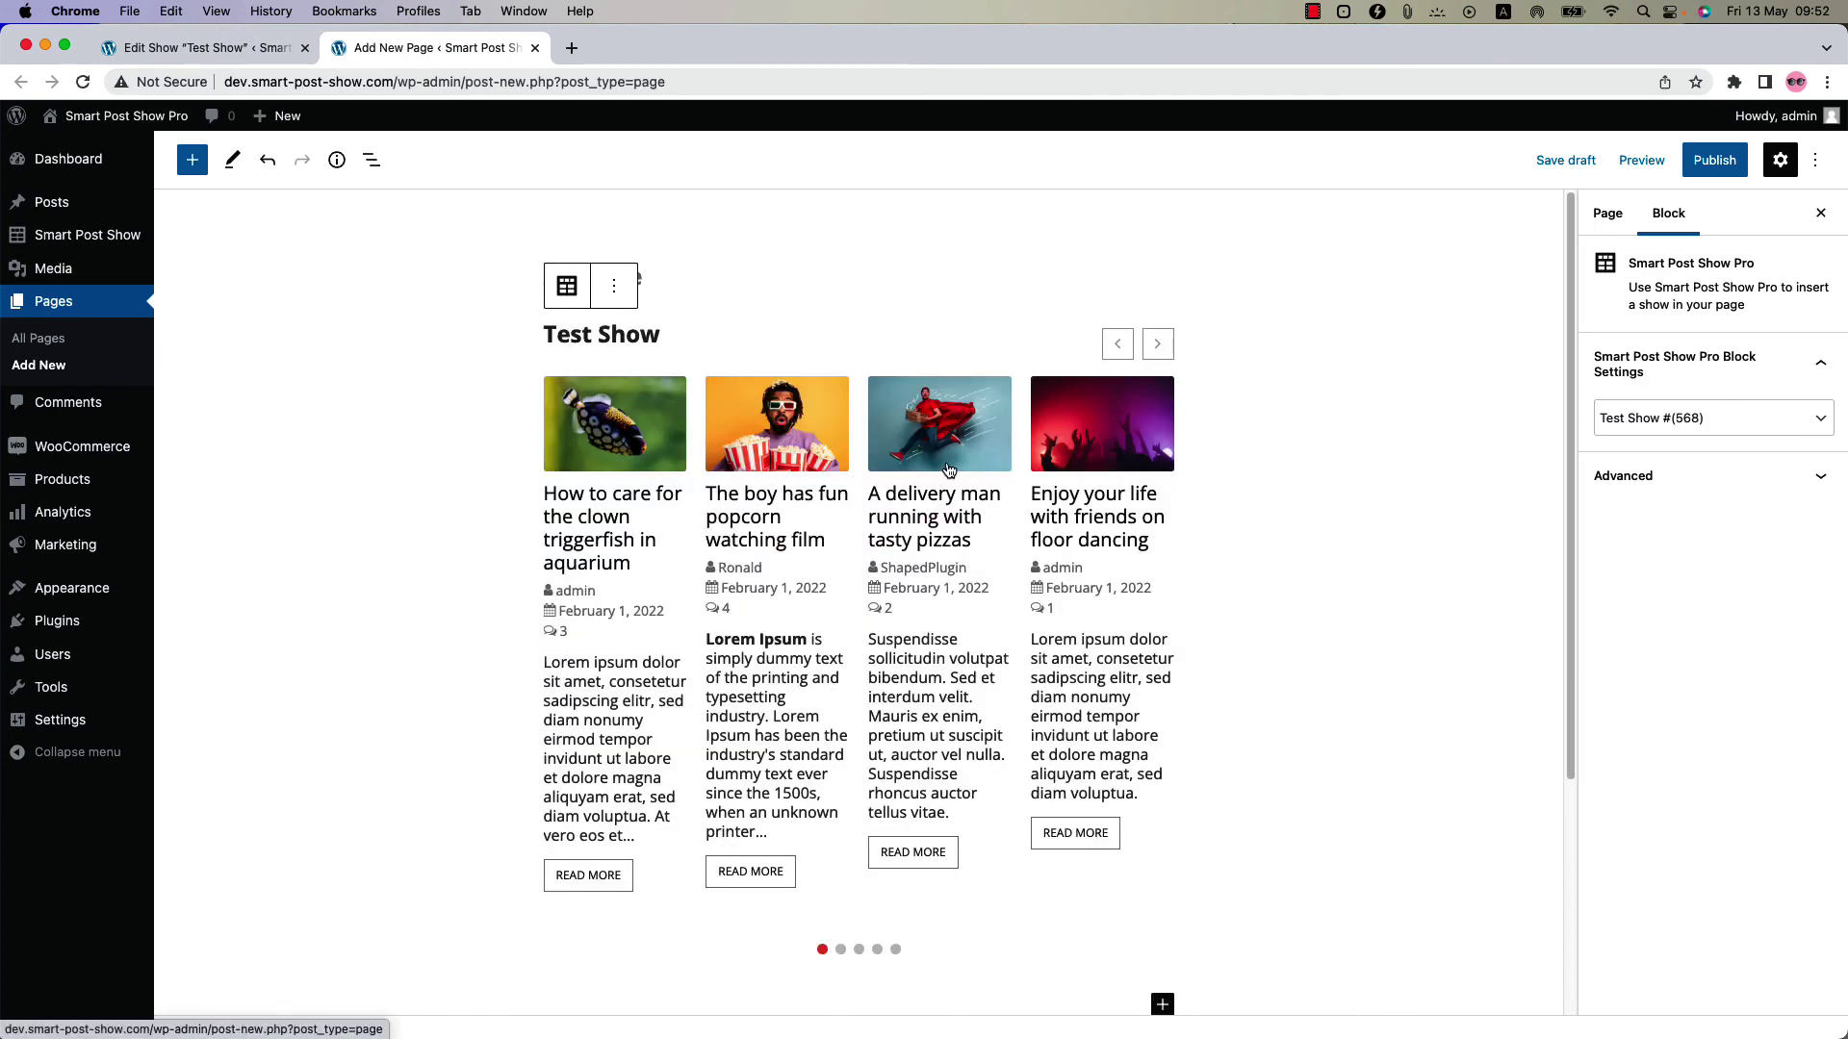
click(1703, 166)
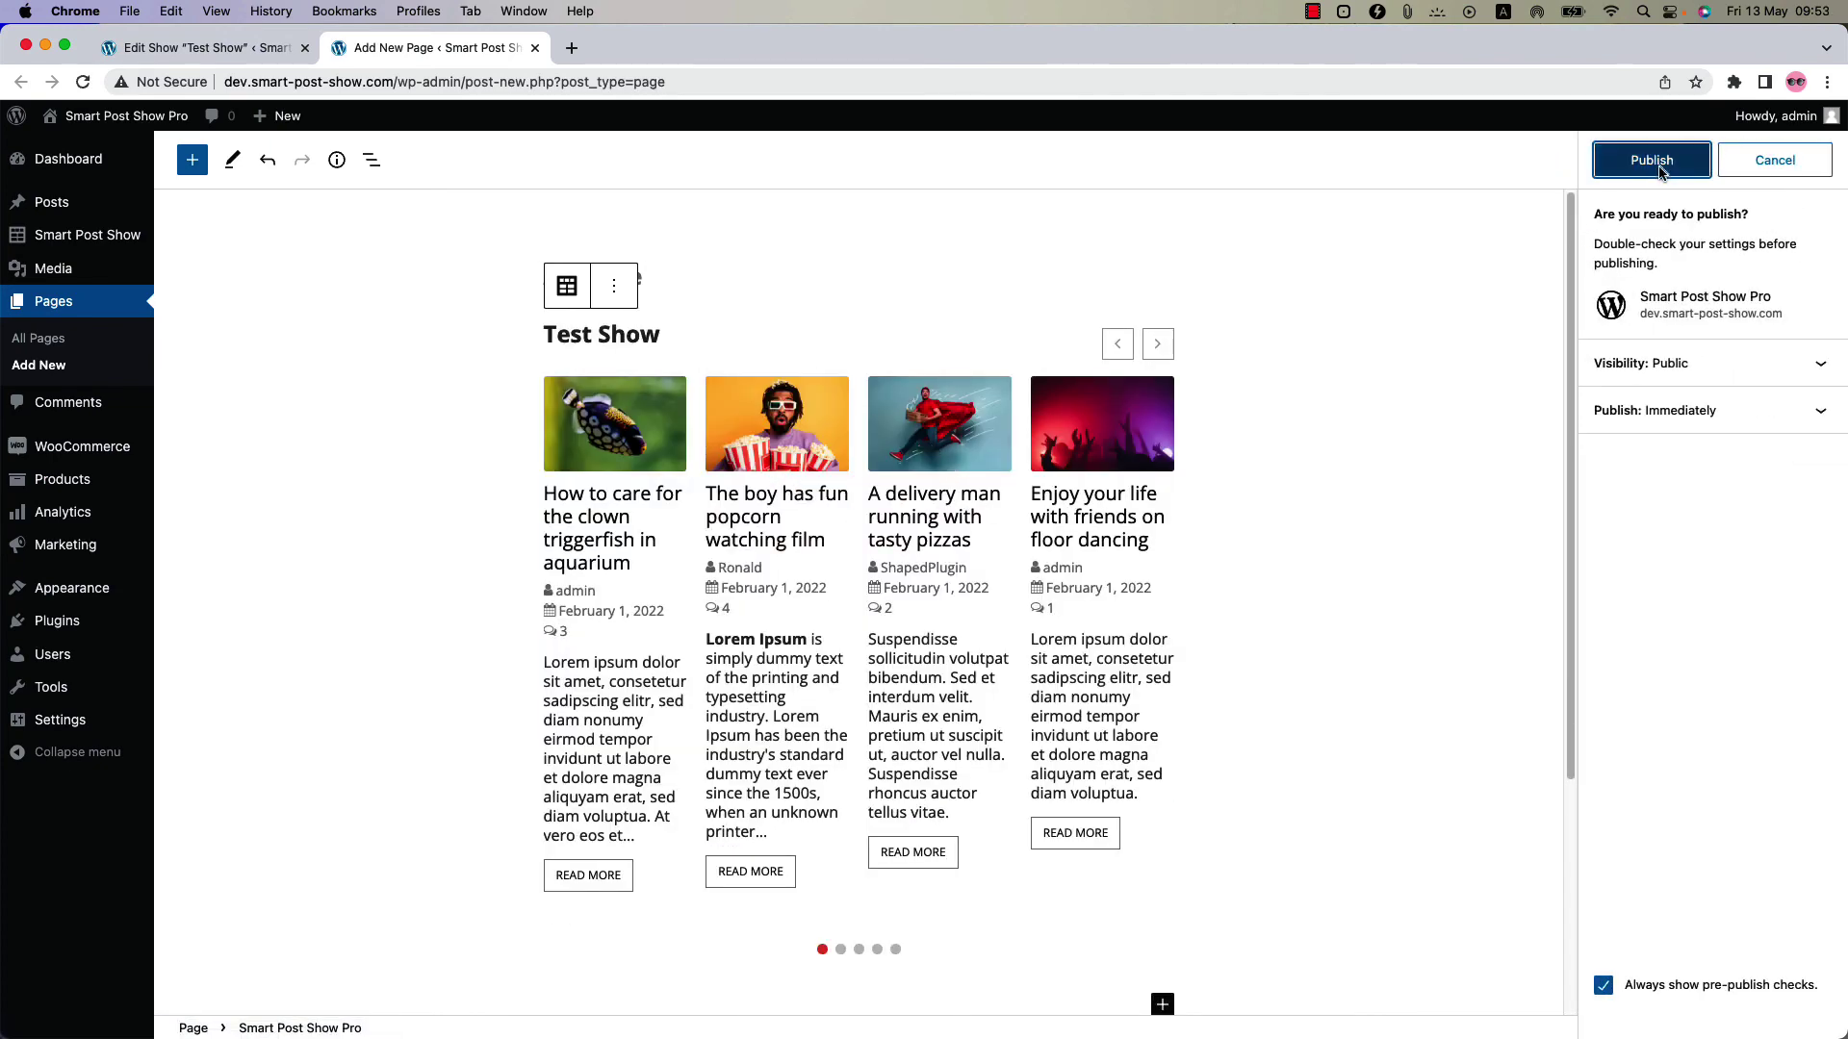
- Confirm publishing of the page embedding Test Show
click(1652, 164)
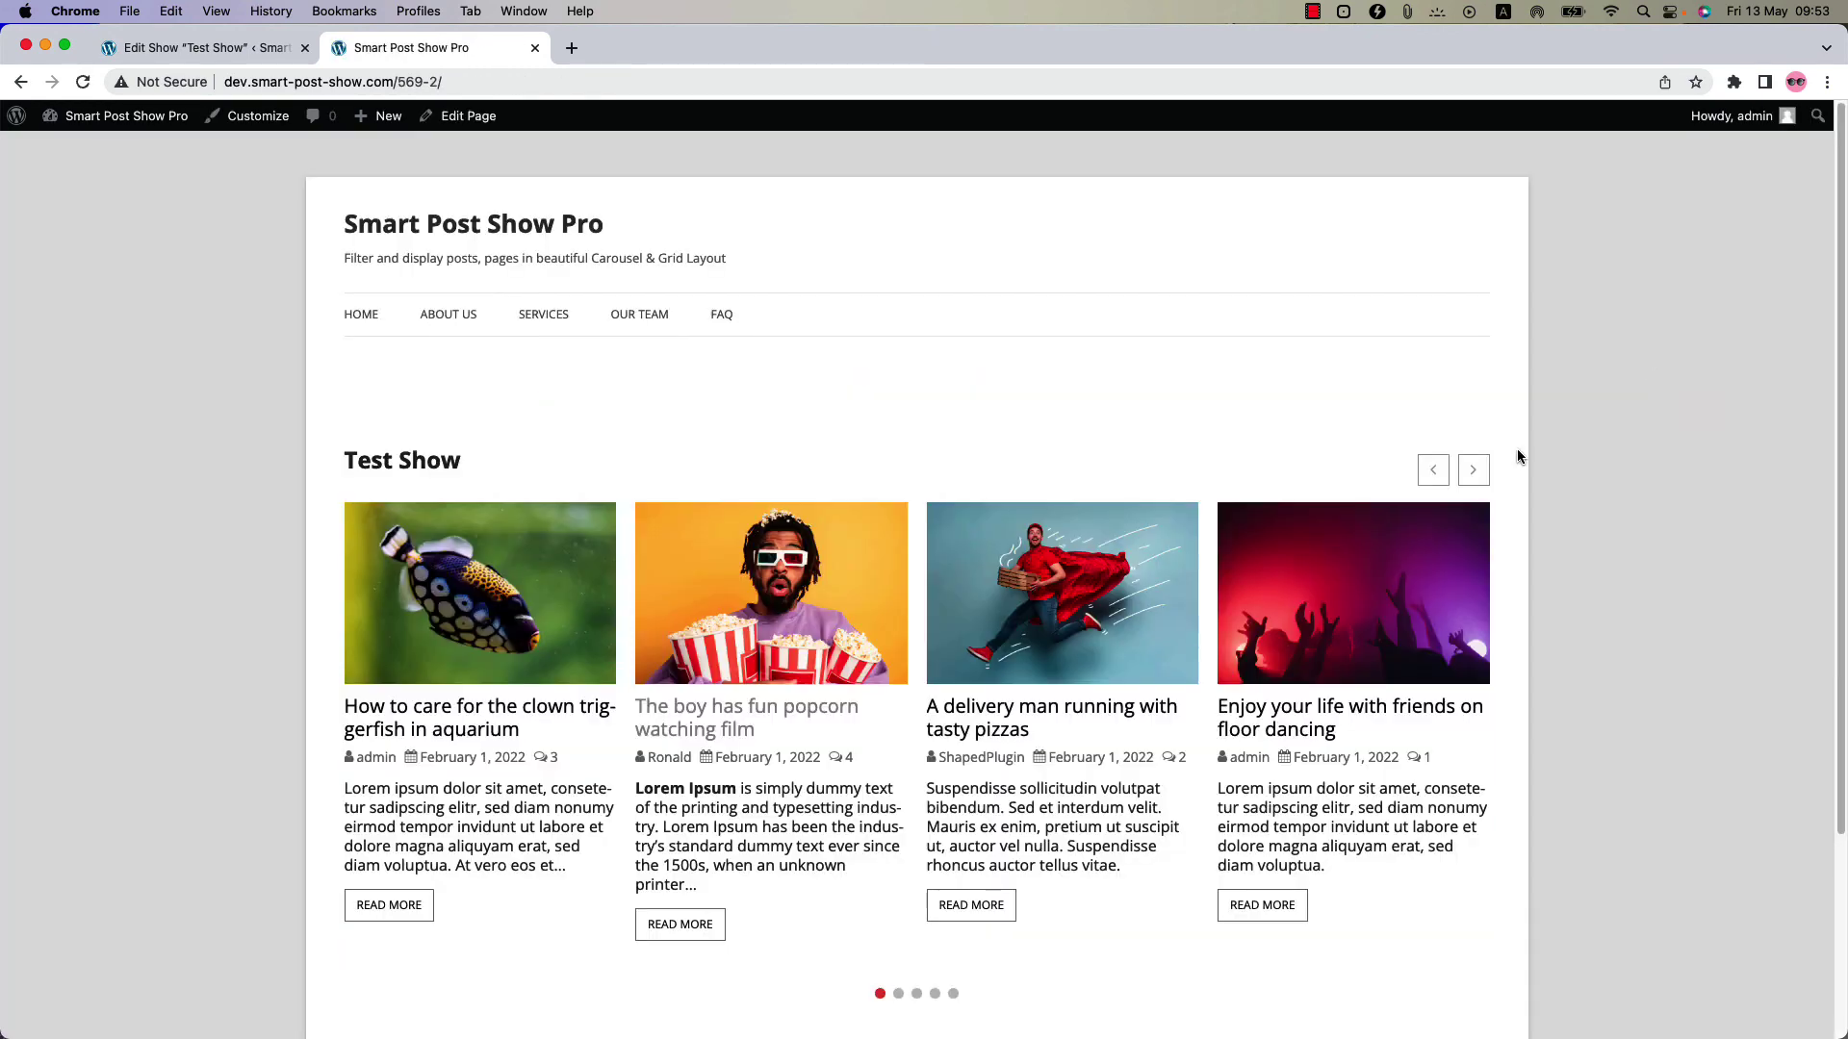